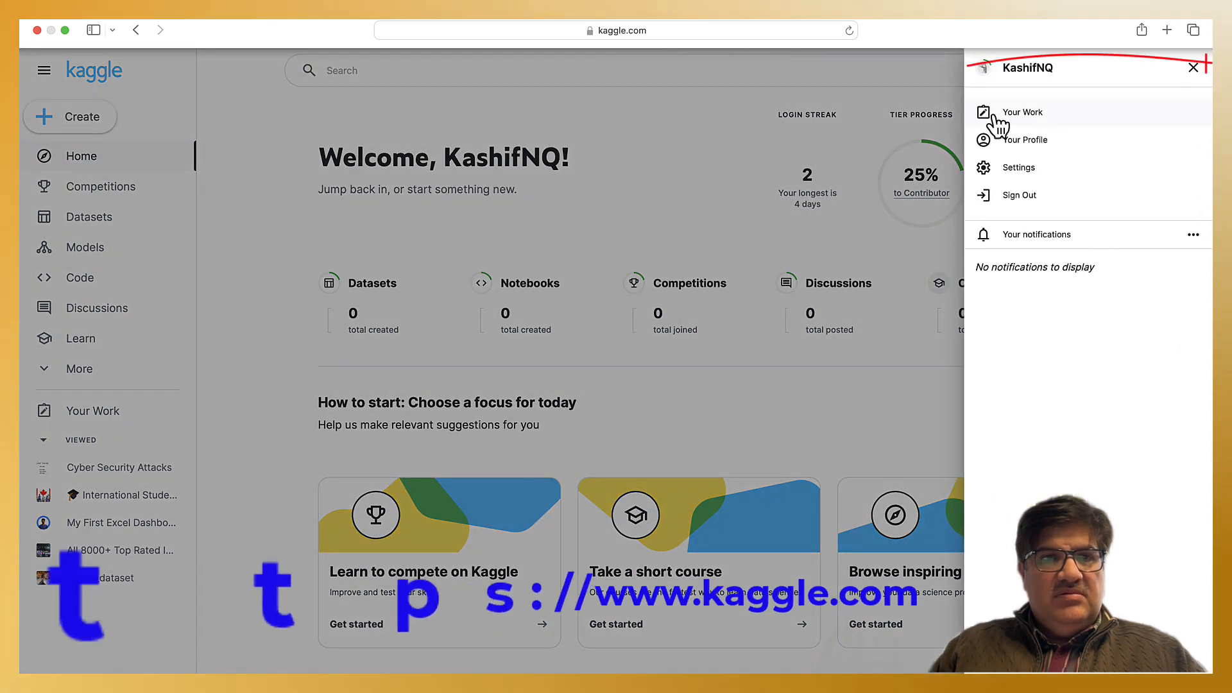
View the account menu on the home page and close it.
{"action": "left_click", "coordinate": [1194, 64]}
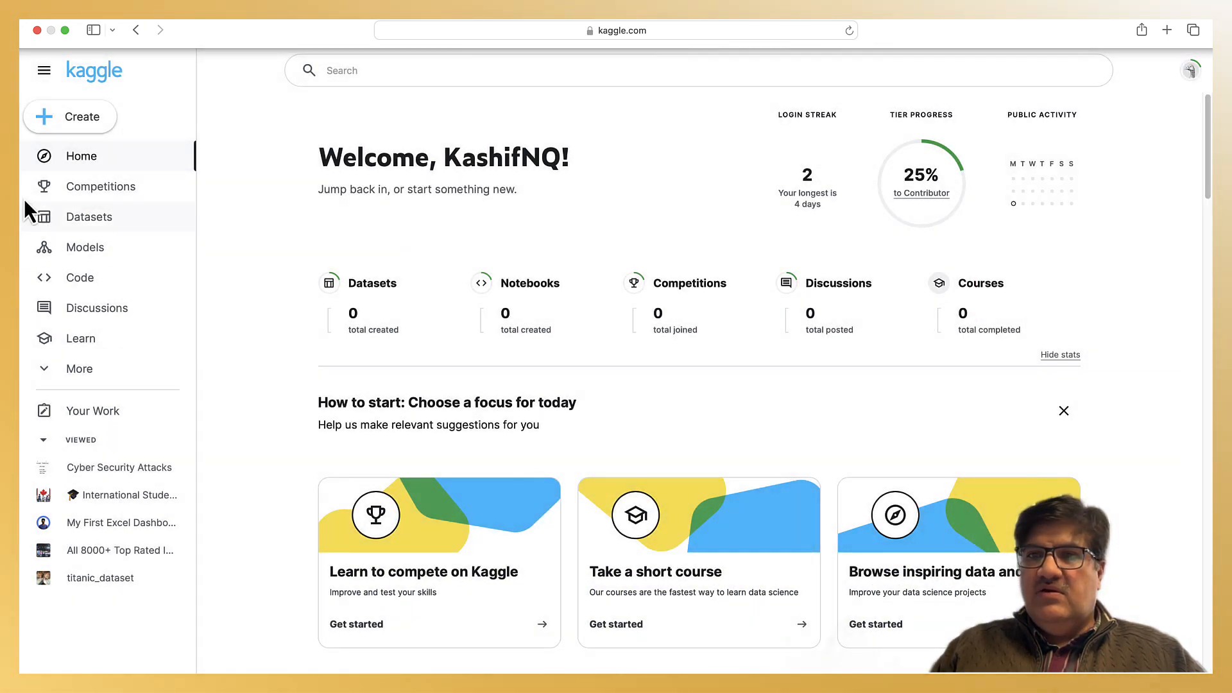
{"action": "left_click", "coordinate": [1191, 76]}
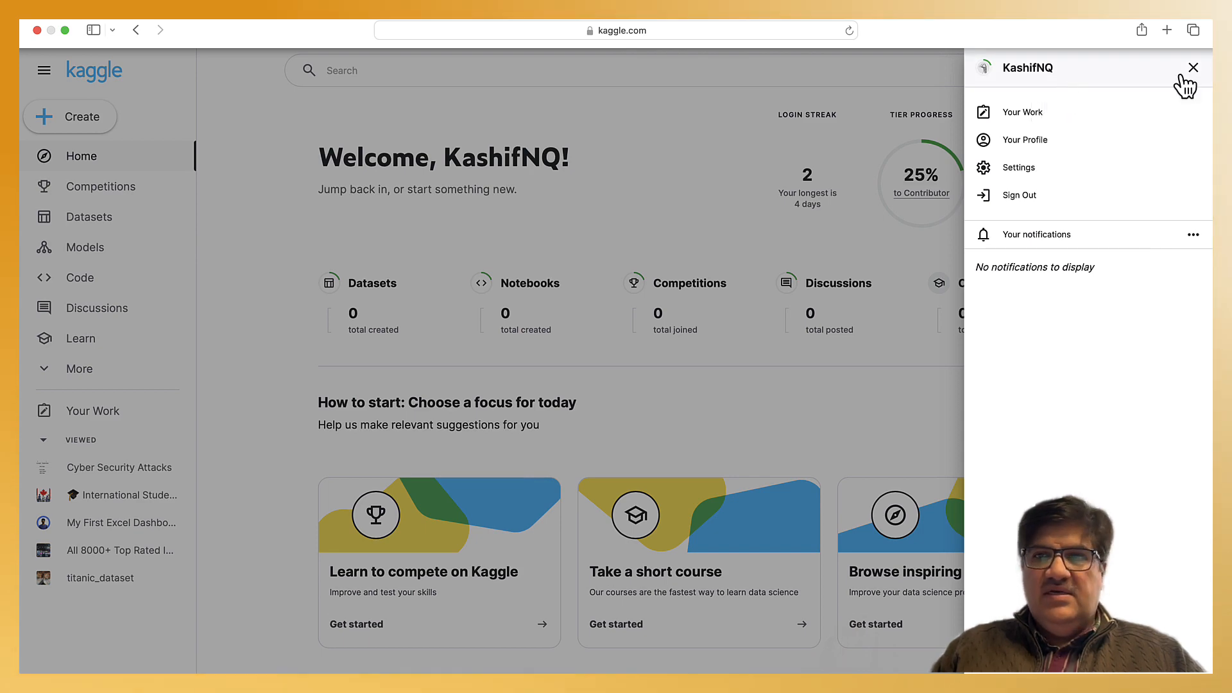
{"action": "left_click", "coordinate": [1191, 70]}
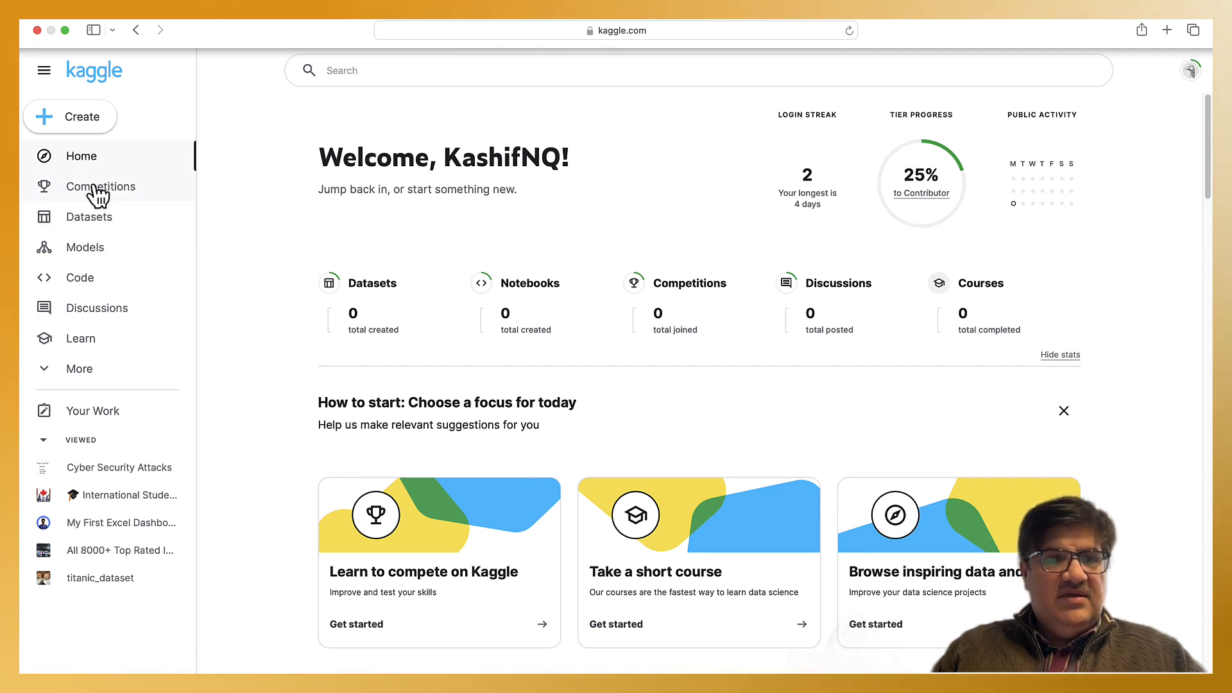
Look at the Competitions section and open the Datasets section.
{"action": "left_click", "coordinate": [97, 194]}
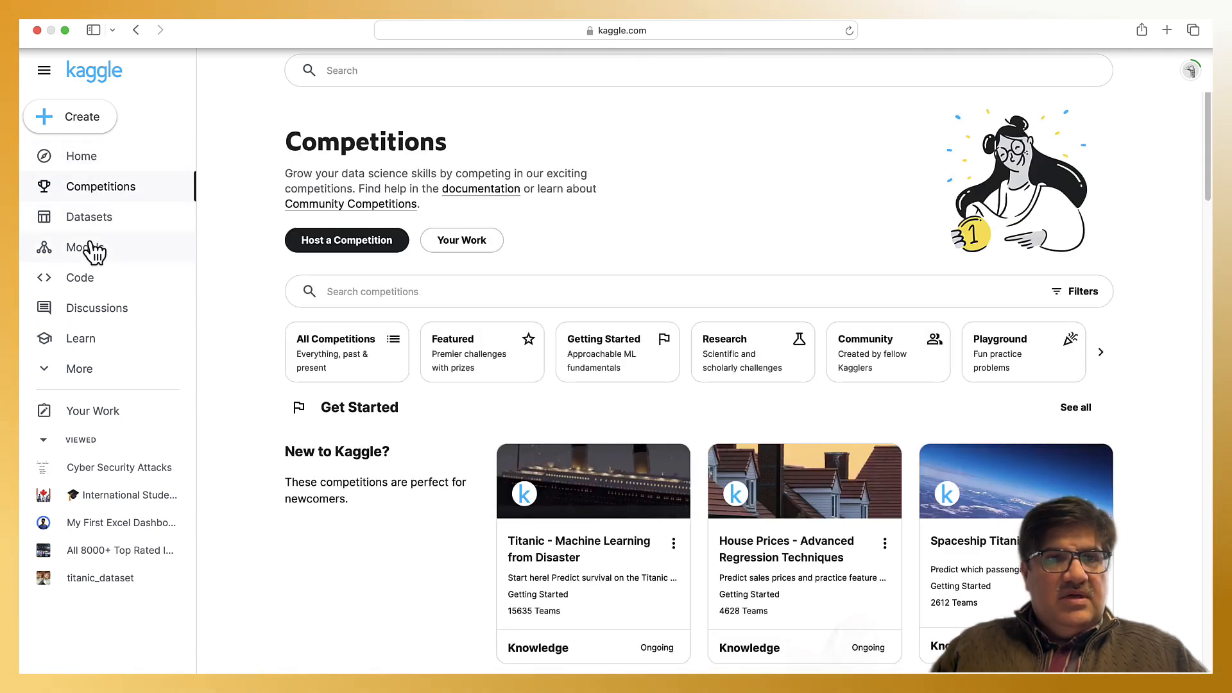
{"action": "left_click", "coordinate": [75, 226]}
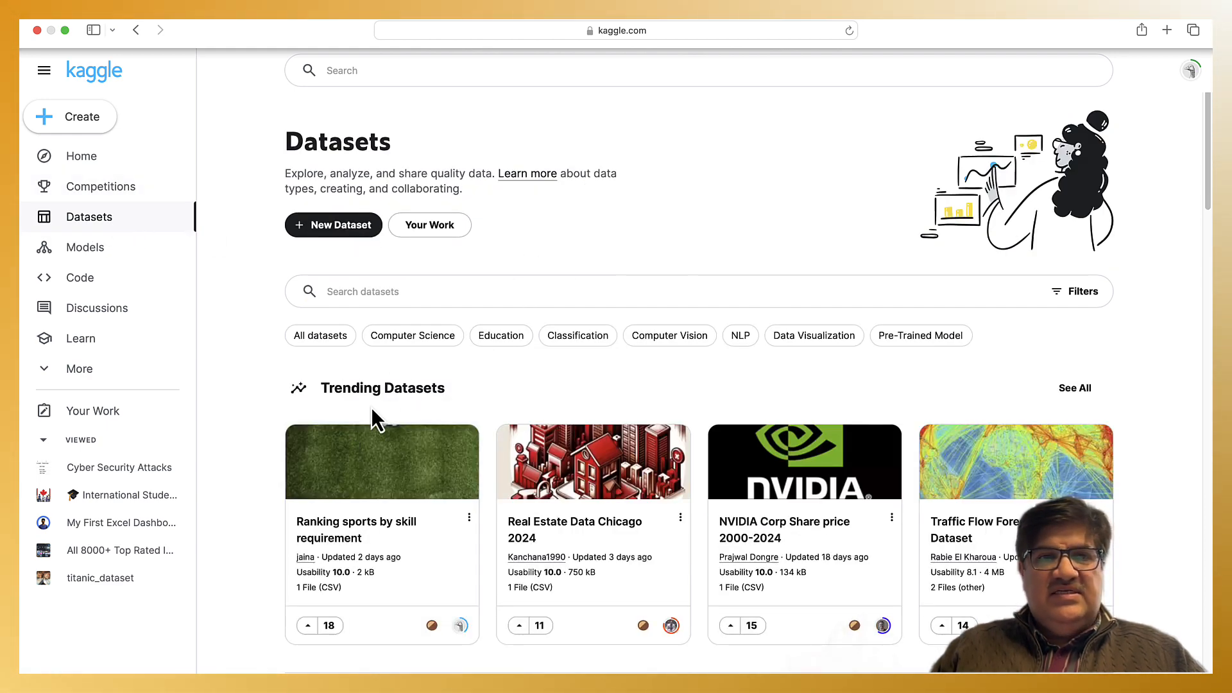
Examine the dataset categories on the Datasets page, from Trending Datasets down to Retail and Shopping.
{"action": "scroll", "coordinate": [529, 486], "scroll_direction": "down", "scroll_amount": 1}
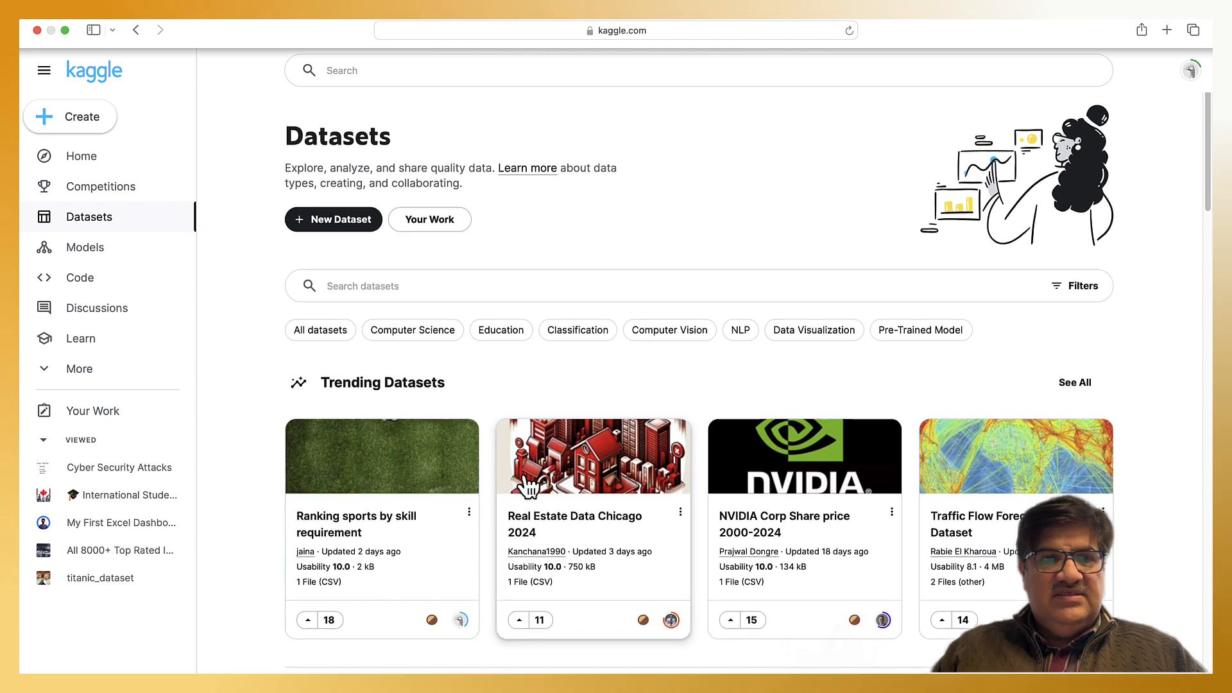
{"action": "scroll", "coordinate": [529, 486], "scroll_direction": "down", "scroll_amount": 5}
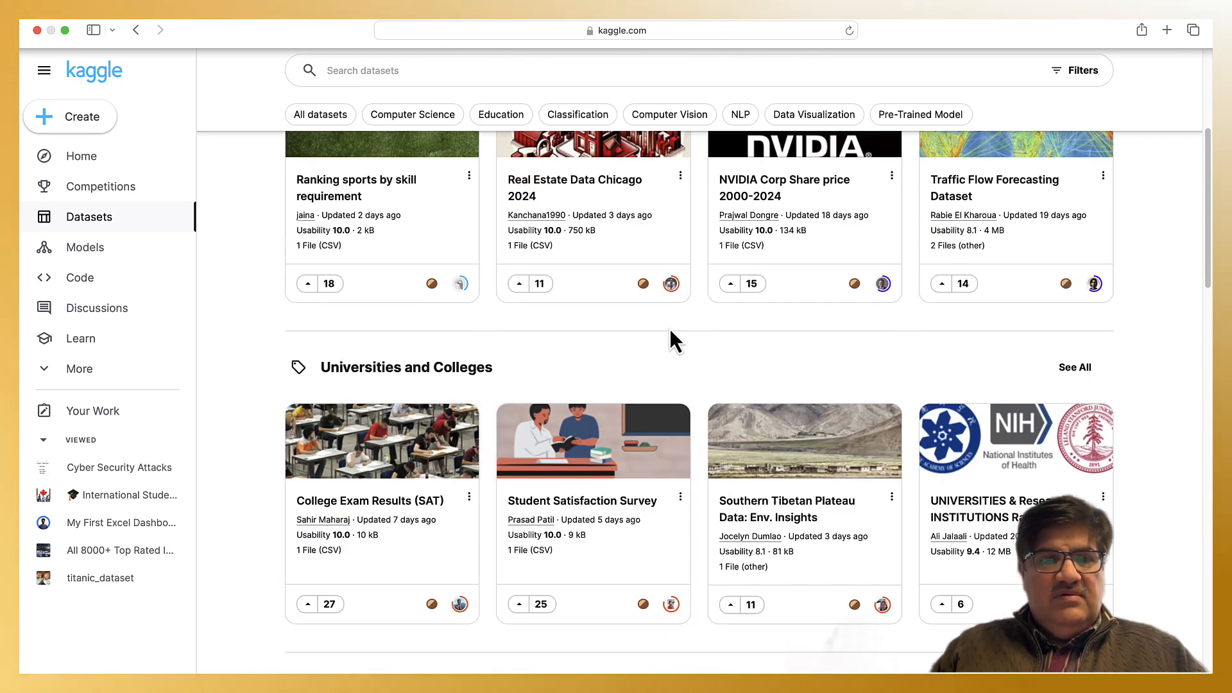
{"action": "scroll", "coordinate": [526, 493], "scroll_direction": "down", "scroll_amount": 10}
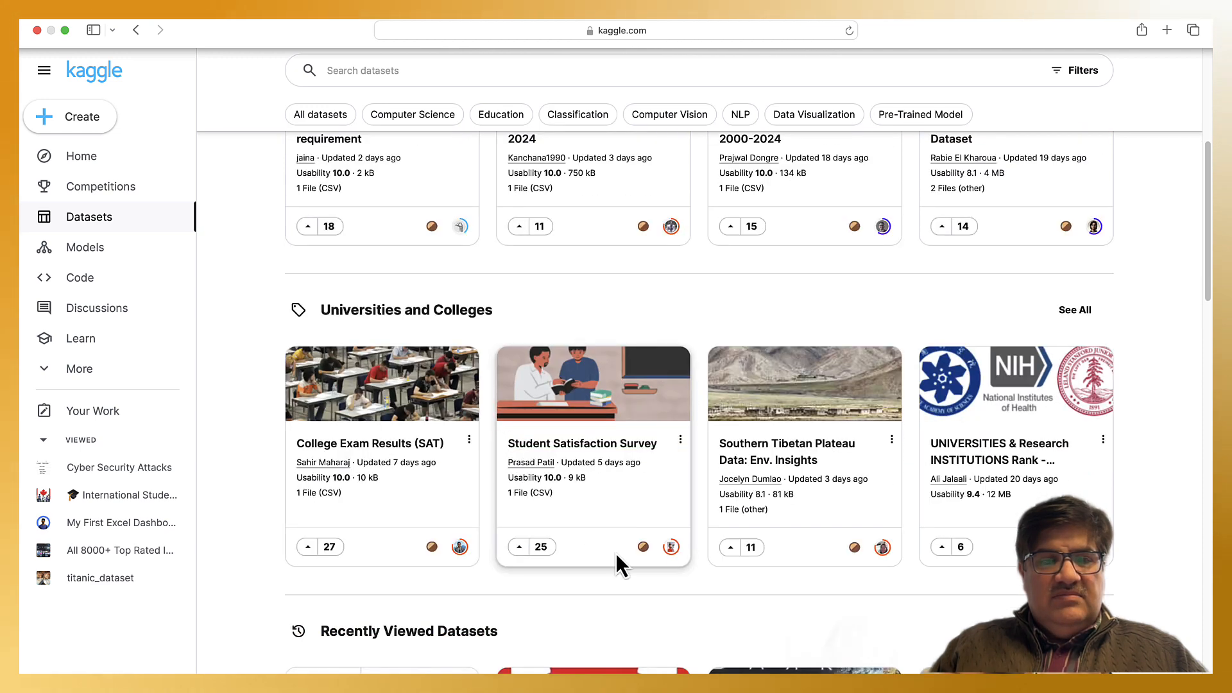
{"action": "scroll", "coordinate": [571, 445], "scroll_direction": "up", "scroll_amount": 1}
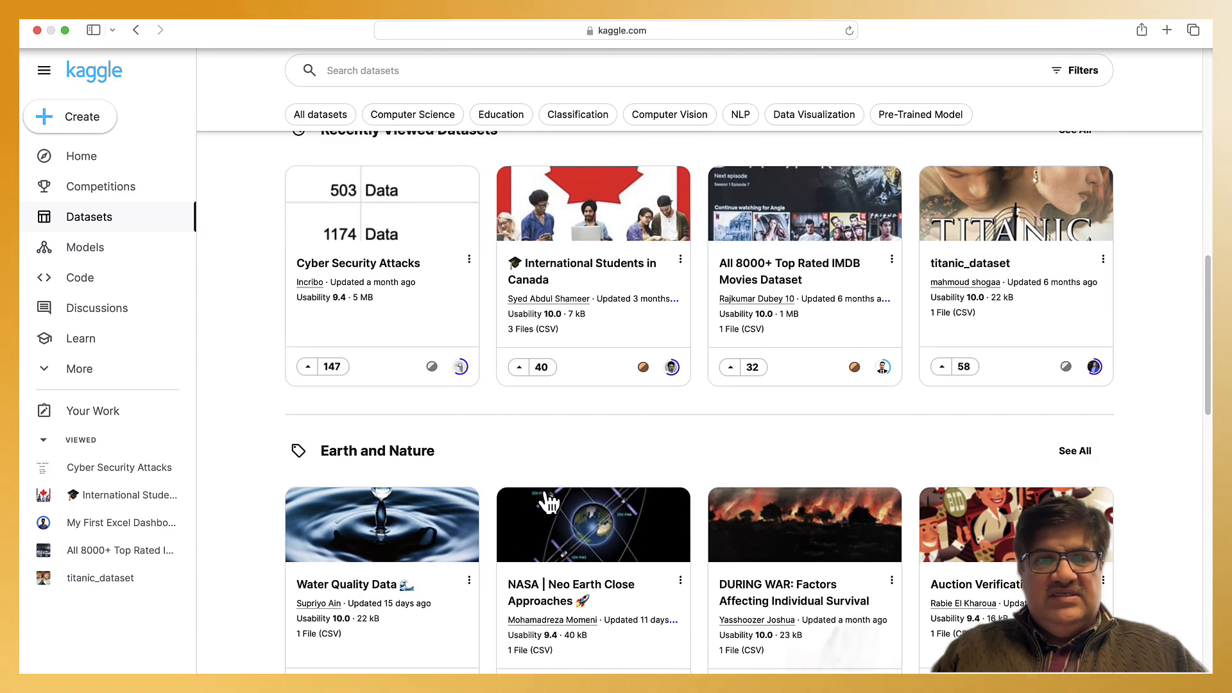
{"action": "scroll", "coordinate": [450, 526], "scroll_direction": "down", "scroll_amount": 2}
{"action": "scroll", "coordinate": [436, 507], "scroll_direction": "down", "scroll_amount": 6}
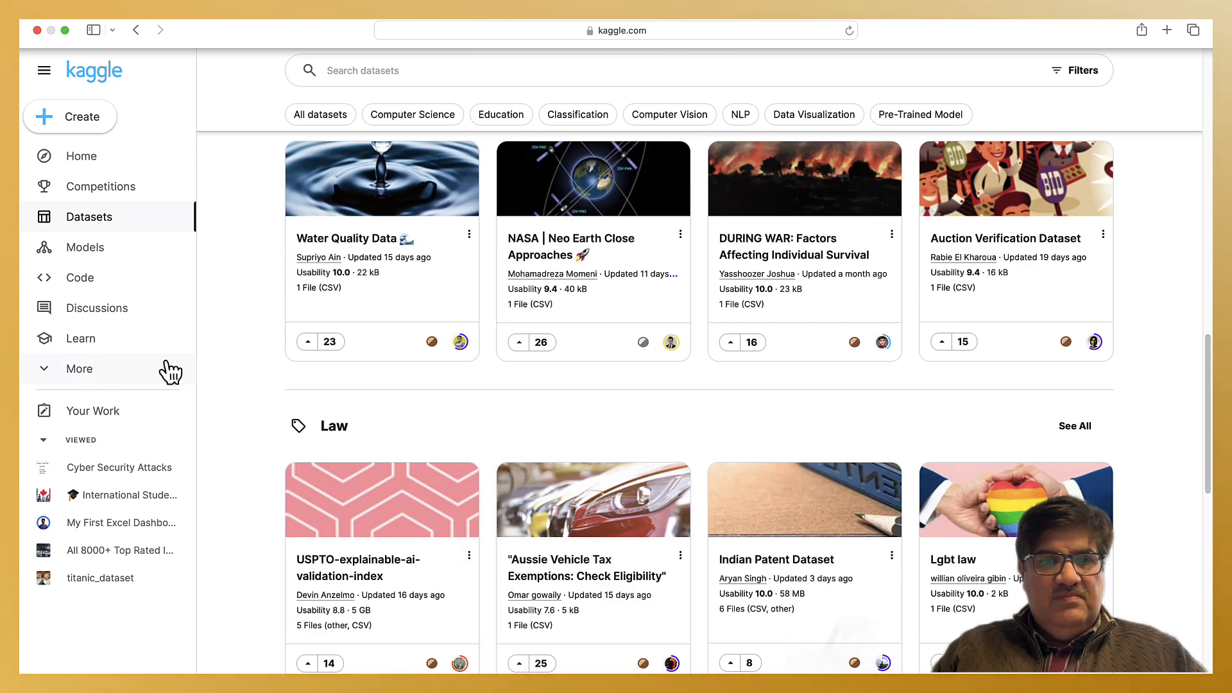
{"action": "scroll", "coordinate": [820, 484], "scroll_direction": "down", "scroll_amount": 4}
{"action": "scroll", "coordinate": [558, 525], "scroll_direction": "down", "scroll_amount": 7}
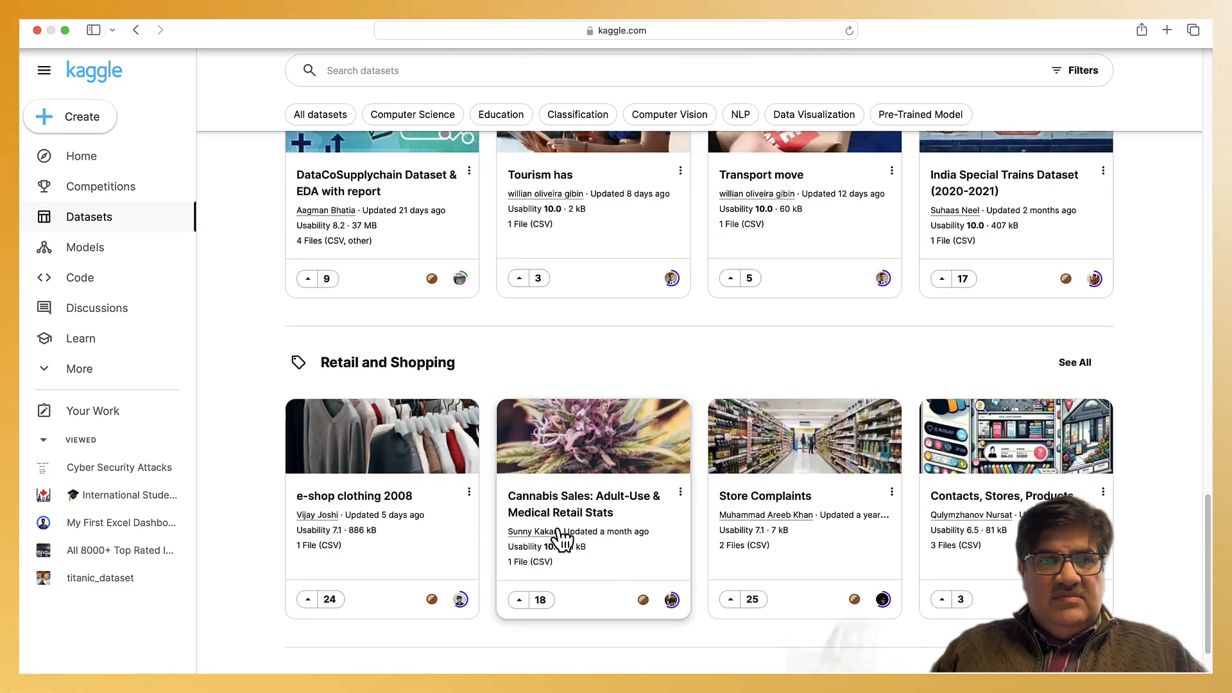
{"action": "scroll", "coordinate": [525, 511], "scroll_direction": "up", "scroll_amount": 20}
{"action": "scroll", "coordinate": [522, 507], "scroll_direction": "up", "scroll_amount": 4}
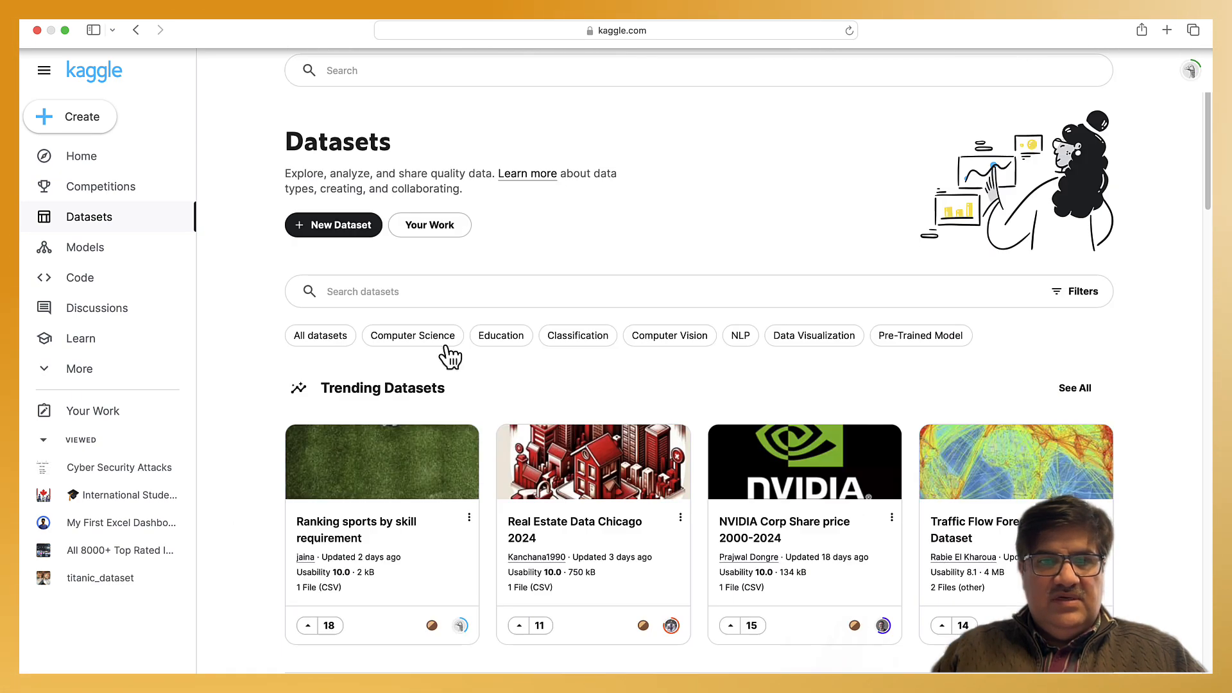
Search the datasets for "cybersecurity".
{"action": "left_click", "coordinate": [372, 294]}
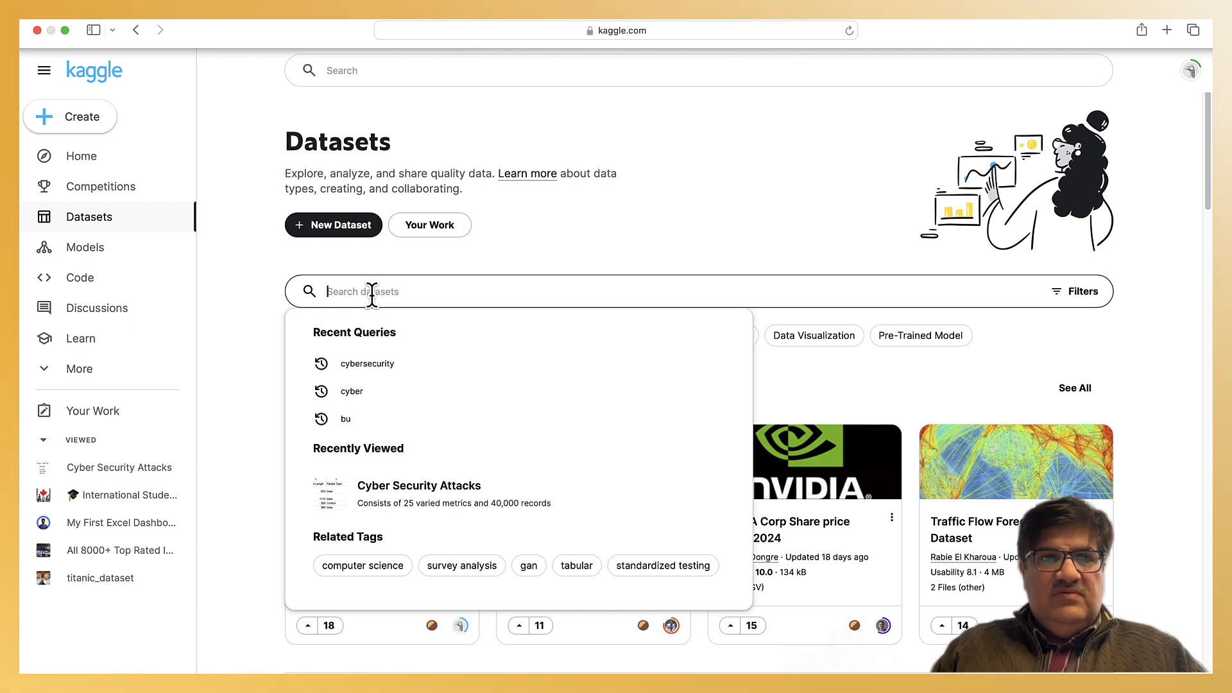
{"action": "type", "text": "cybersecurity"}
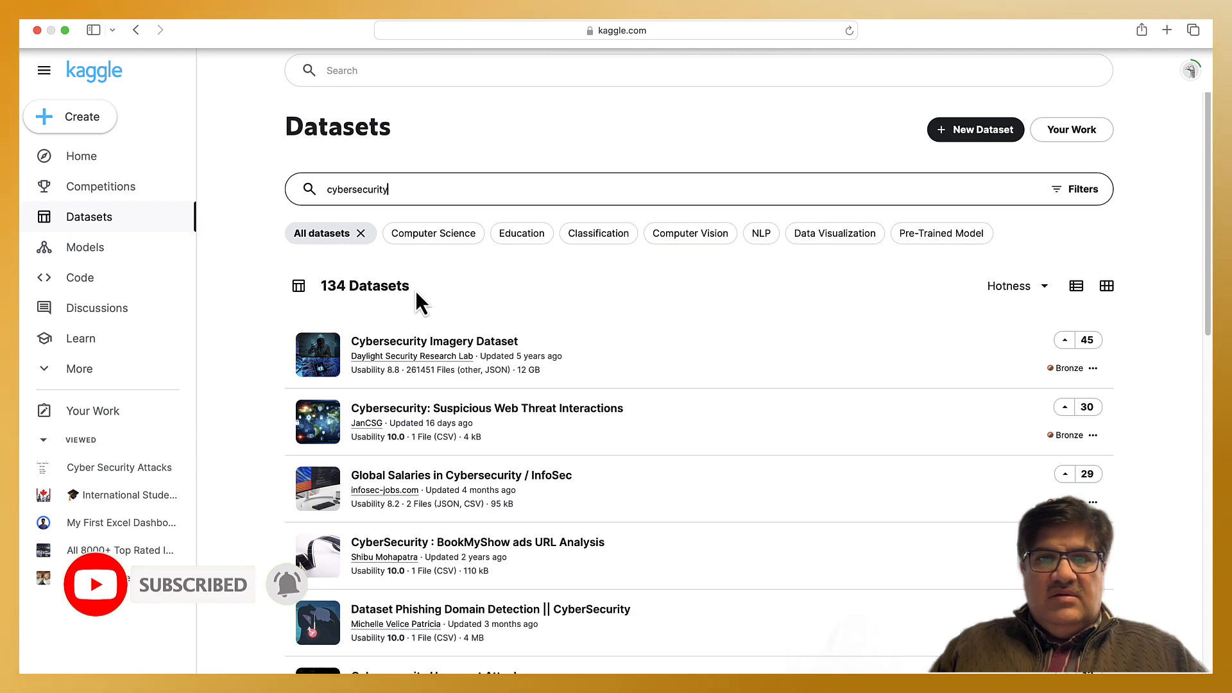
Look through the first page of cybersecurity search results for a suitable dataset.
{"action": "scroll", "coordinate": [1209, 268], "scroll_direction": "down", "scroll_amount": 3}
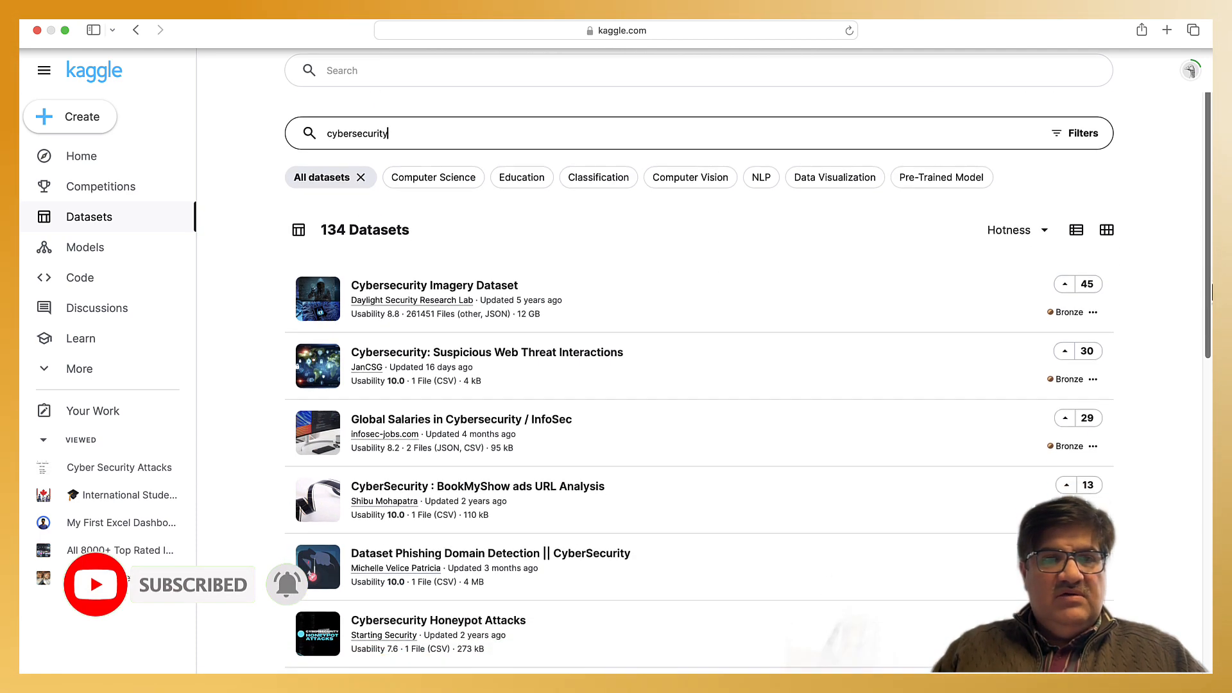
{"action": "scroll", "coordinate": [699, 359], "scroll_direction": "down", "scroll_amount": 1}
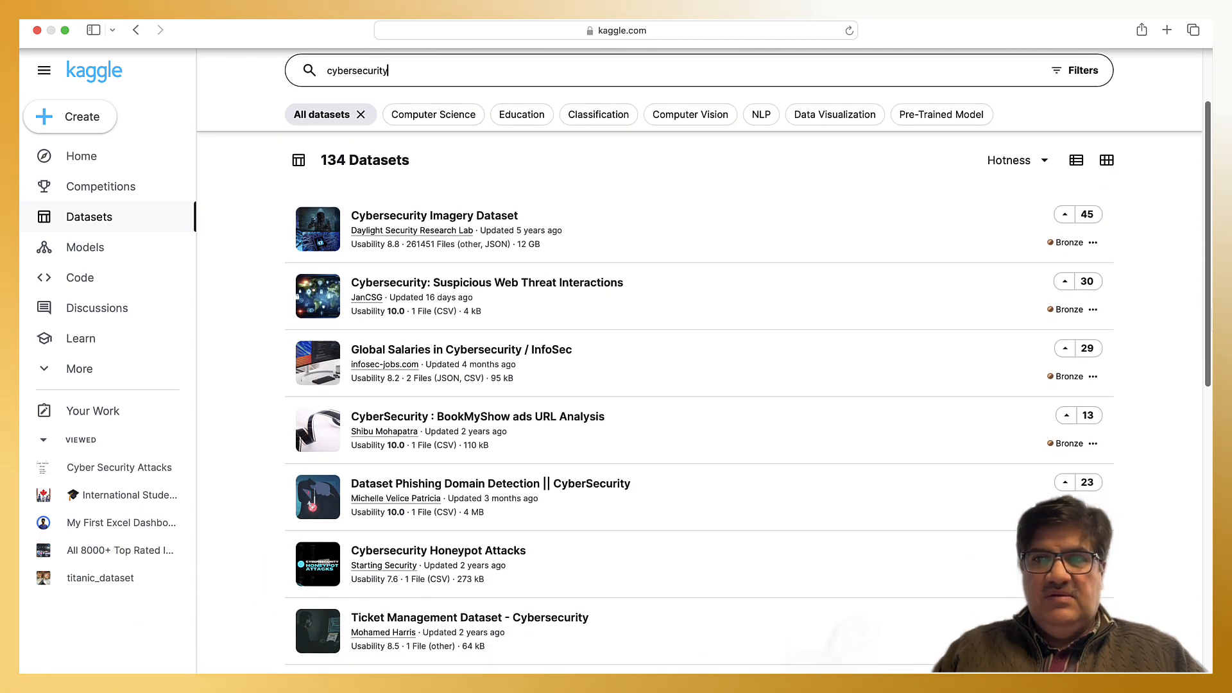
{"action": "scroll", "coordinate": [748, 400], "scroll_direction": "down", "scroll_amount": 10}
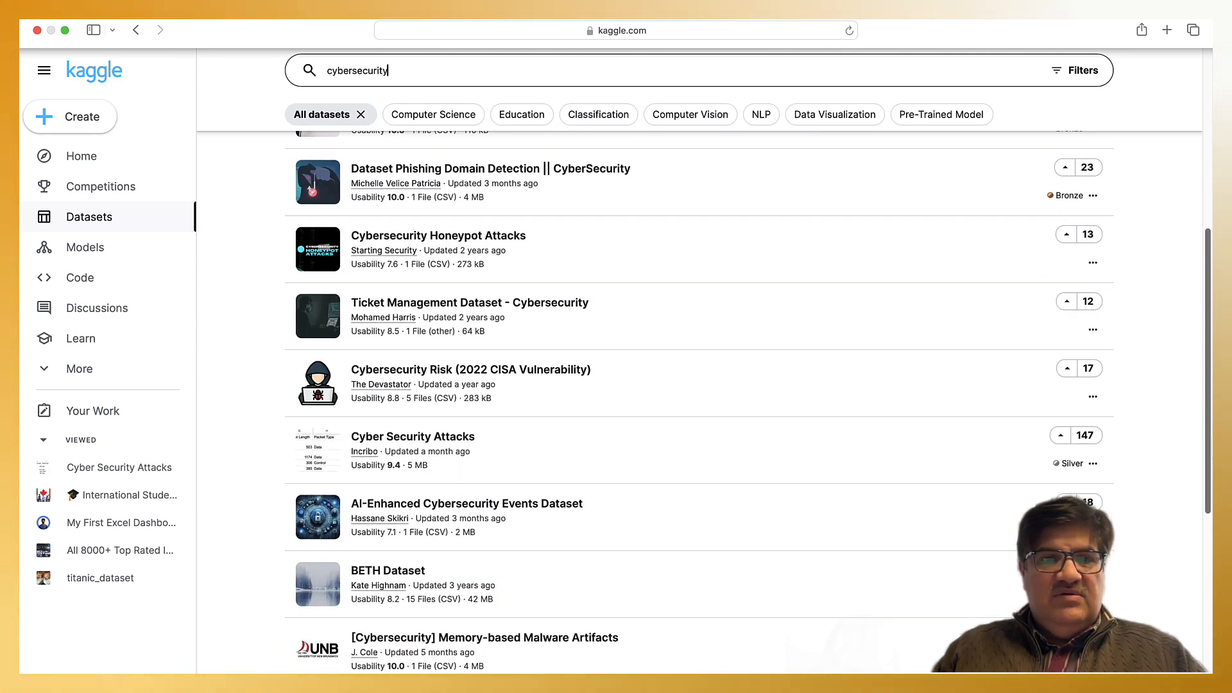
{"action": "scroll", "coordinate": [699, 404], "scroll_direction": "down", "scroll_amount": 2}
{"action": "scroll", "coordinate": [748, 401], "scroll_direction": "down", "scroll_amount": 4}
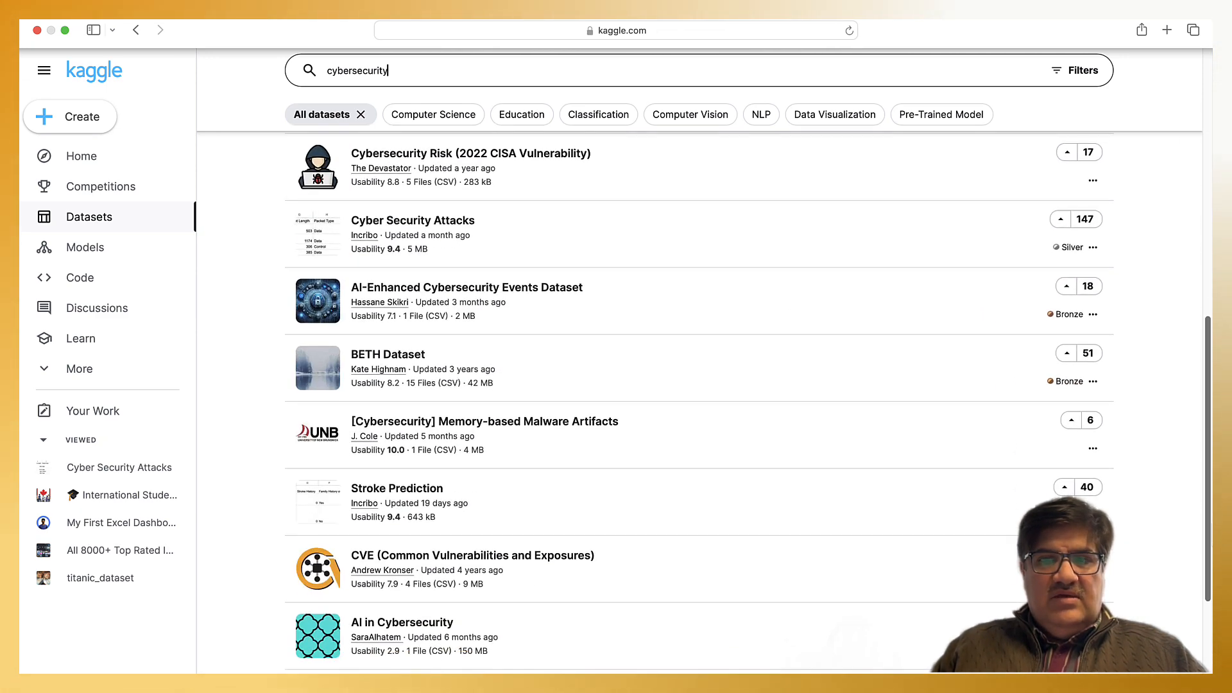
{"action": "scroll", "coordinate": [700, 398], "scroll_direction": "down", "scroll_amount": 12}
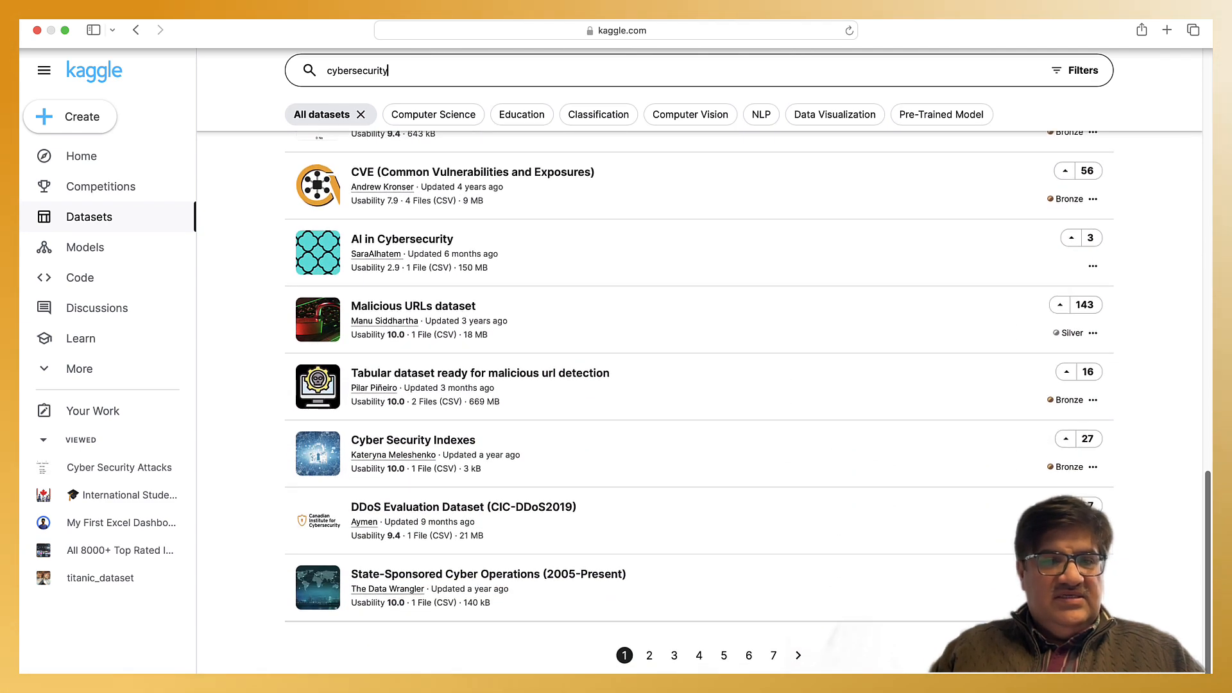
{"action": "left_click_drag", "start_coordinate": [1210, 672], "coordinate": [1208, 341]}
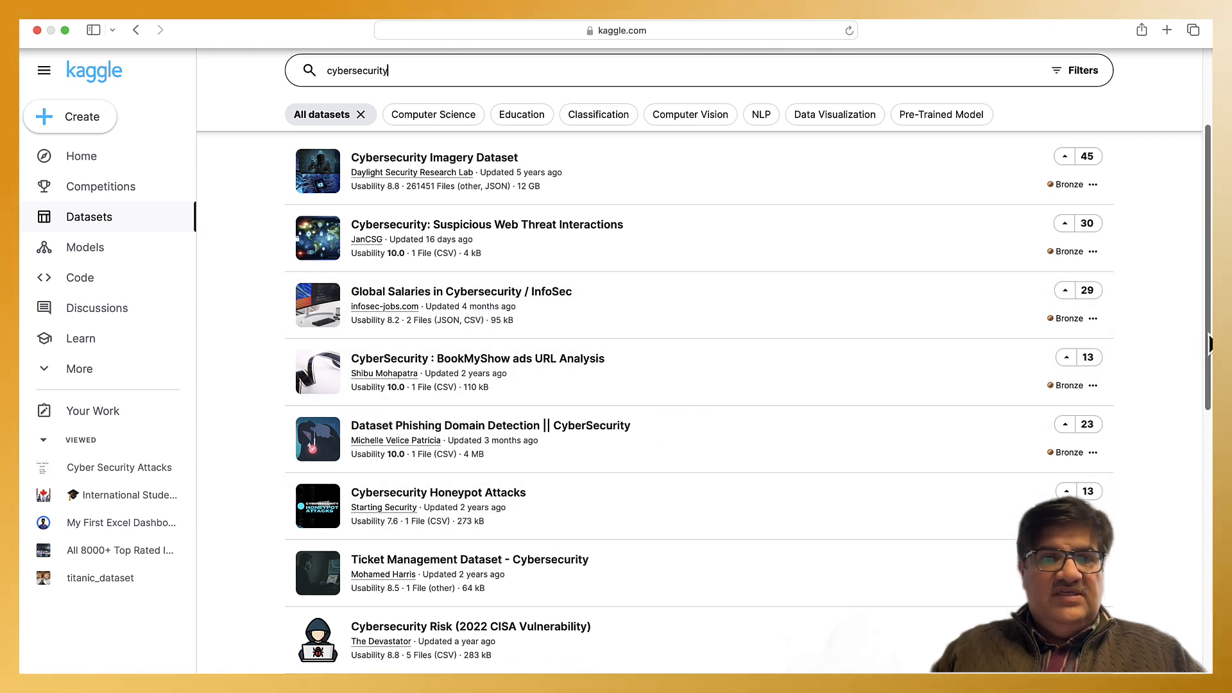
{"action": "left_click_drag", "start_coordinate": [1210, 343], "coordinate": [1209, 452]}
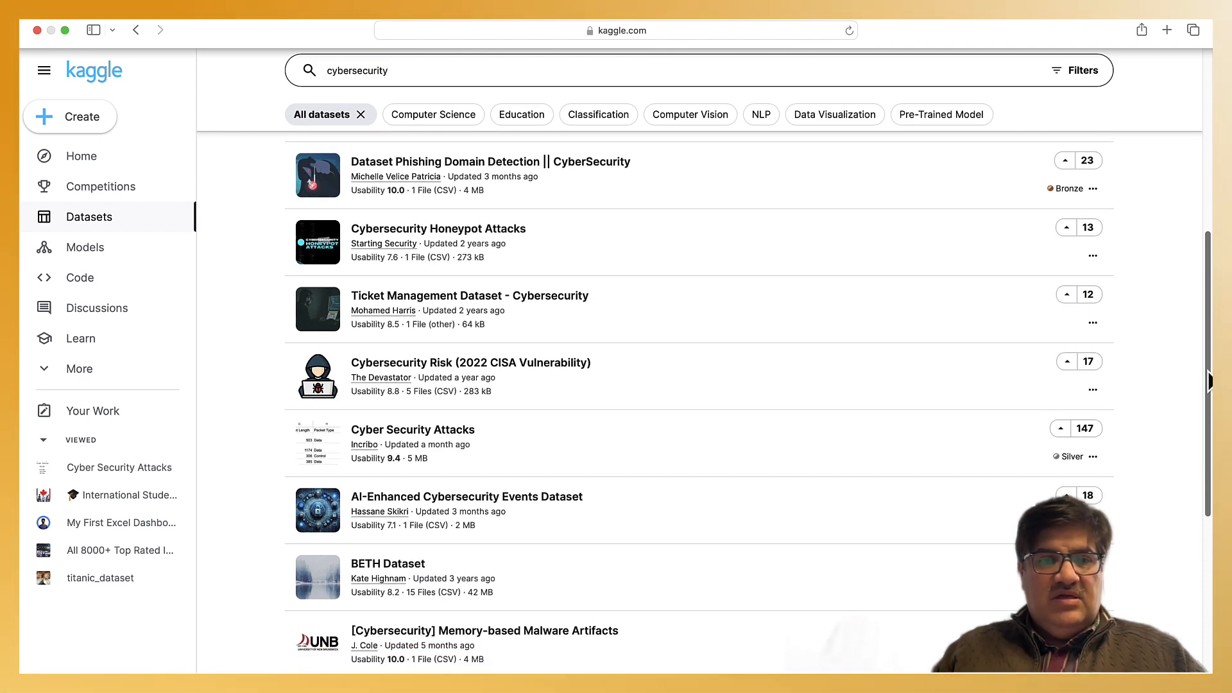
{"action": "left_click_drag", "start_coordinate": [1209, 383], "coordinate": [1208, 448]}
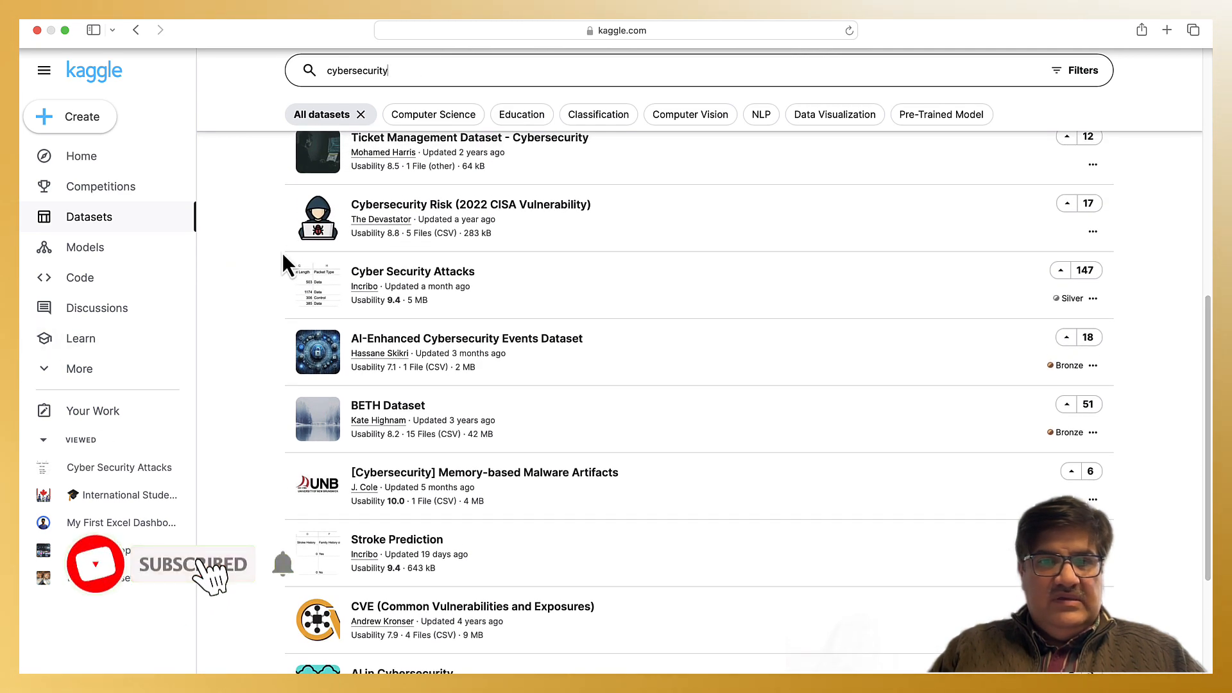
Open the Cyber Security Attacks dataset and review the column list in its README.md preview.
{"action": "left_click", "coordinate": [407, 279]}
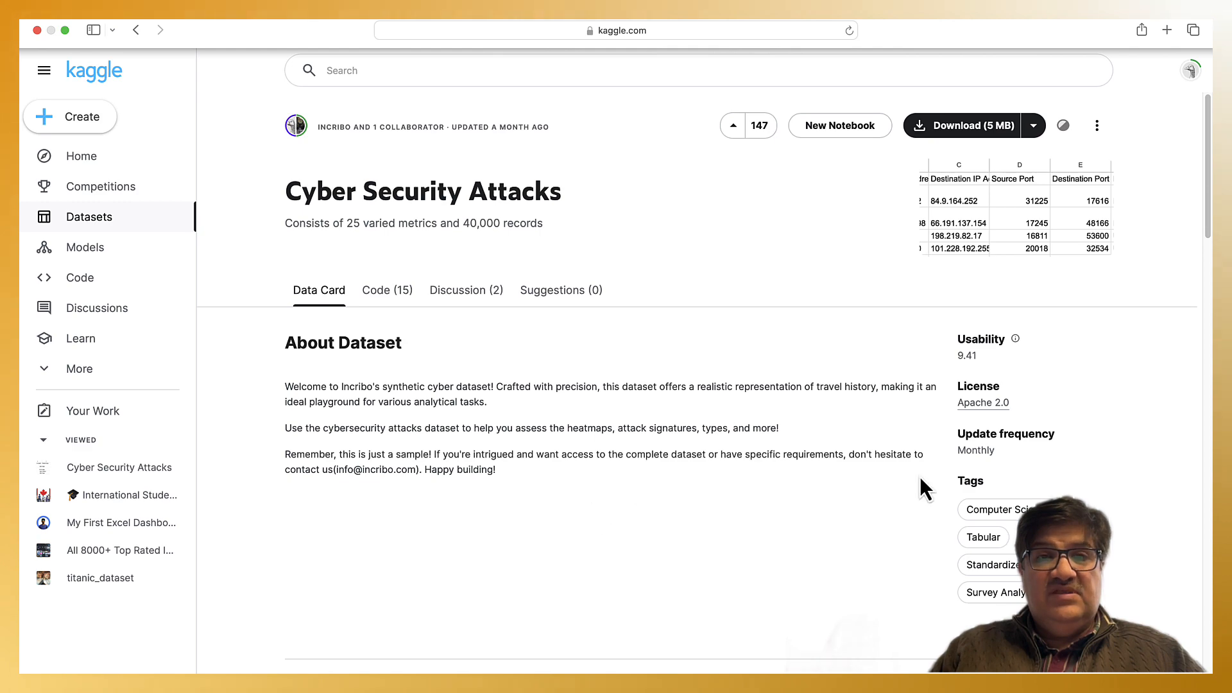
{"action": "left_click_drag", "start_coordinate": [1208, 202], "coordinate": [1201, 396]}
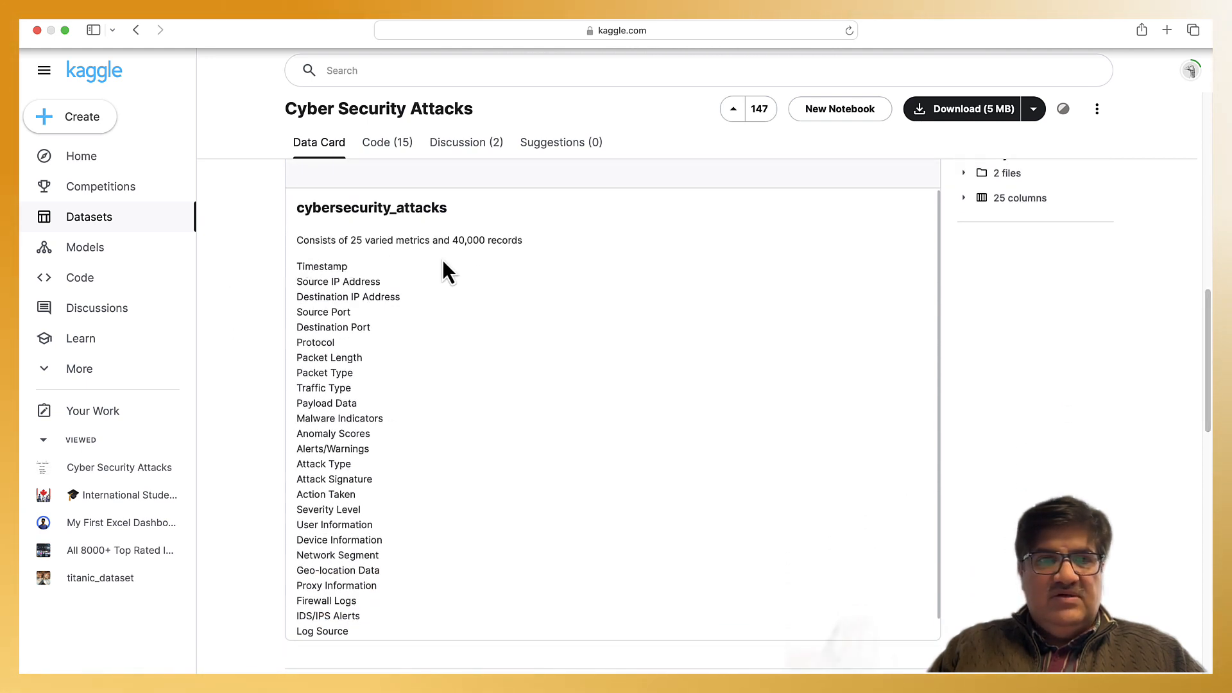
{"action": "left_click_drag", "start_coordinate": [301, 266], "coordinate": [347, 638]}
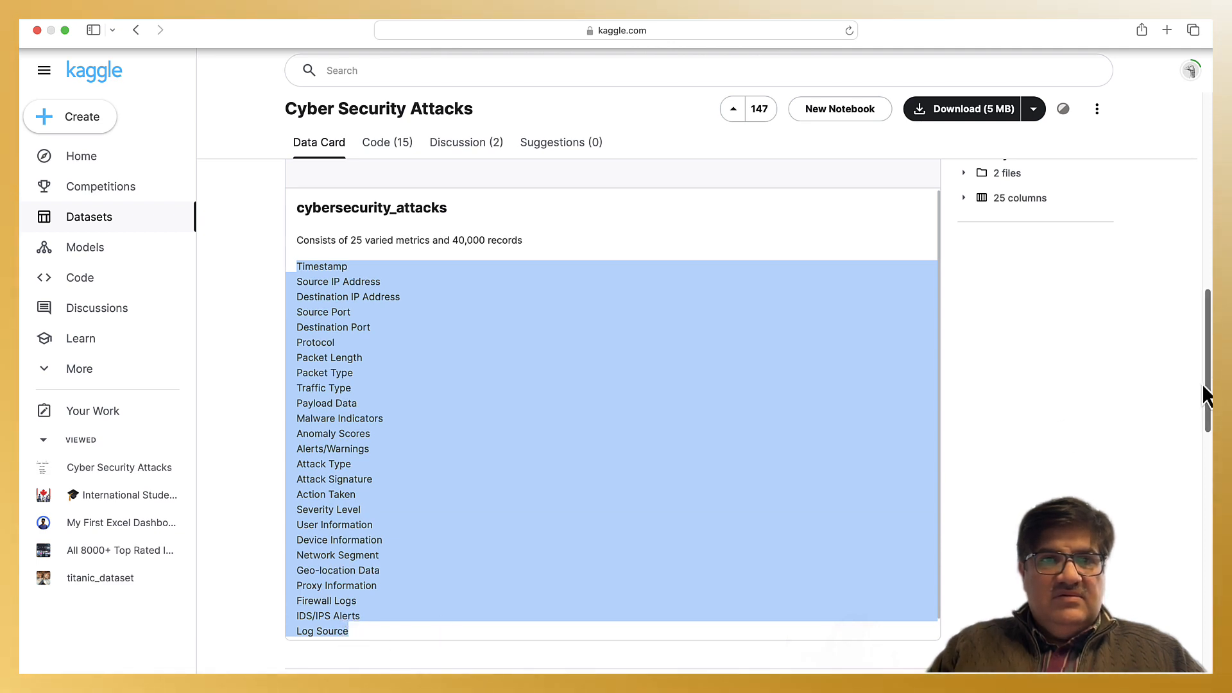
{"action": "scroll", "coordinate": [1104, 435], "scroll_direction": "down", "scroll_amount": 2}
{"action": "scroll", "coordinate": [1103, 434], "scroll_direction": "up", "scroll_amount": 10}
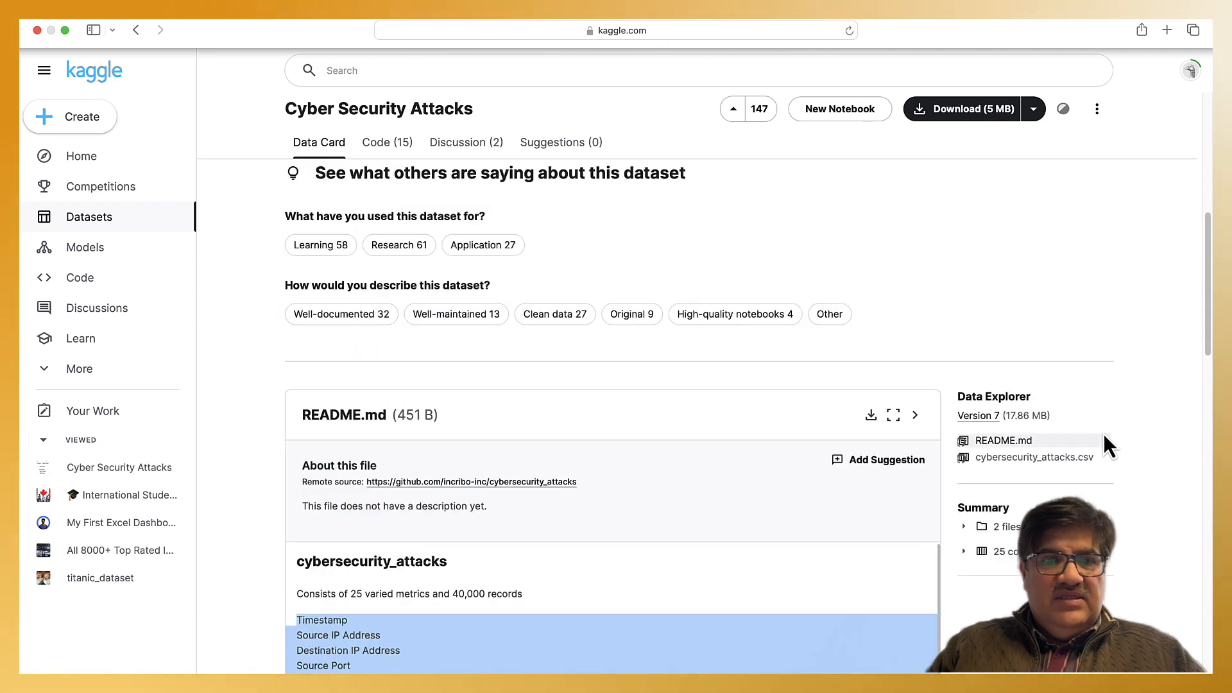
Preview cybersecurity_attacks.csv in the Data Explorer and download the Cyber Security Attacks dataset.
{"action": "left_click", "coordinate": [1027, 466]}
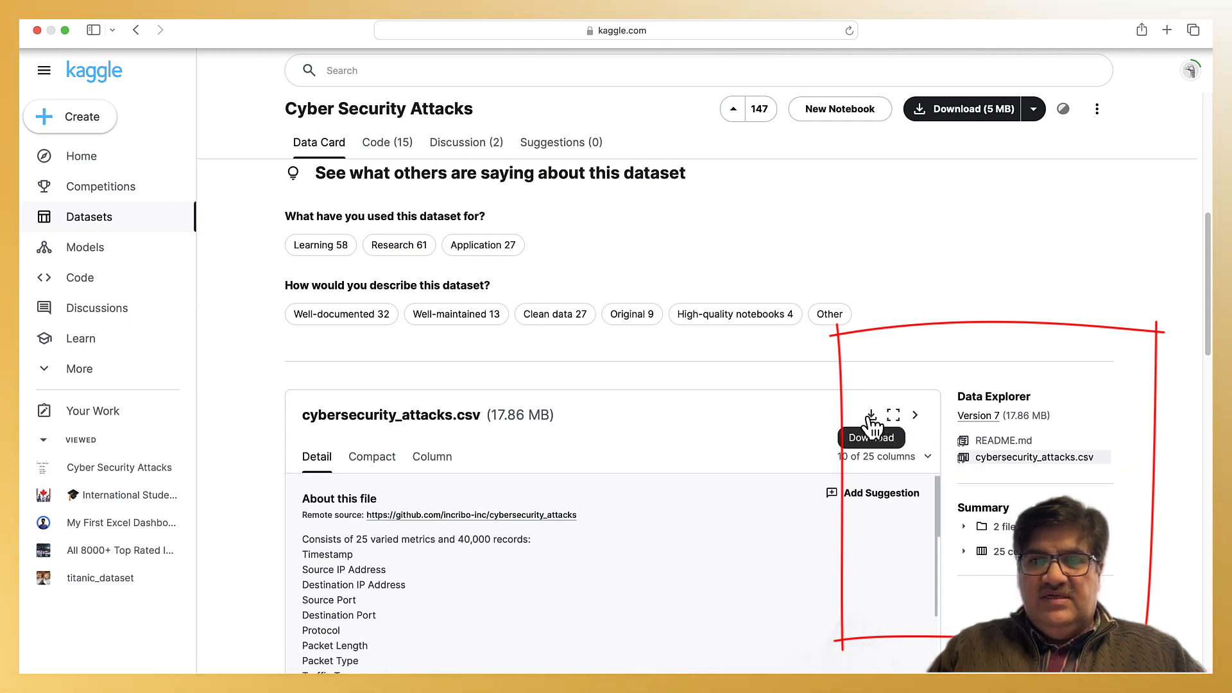
{"action": "left_click", "coordinate": [1035, 110]}
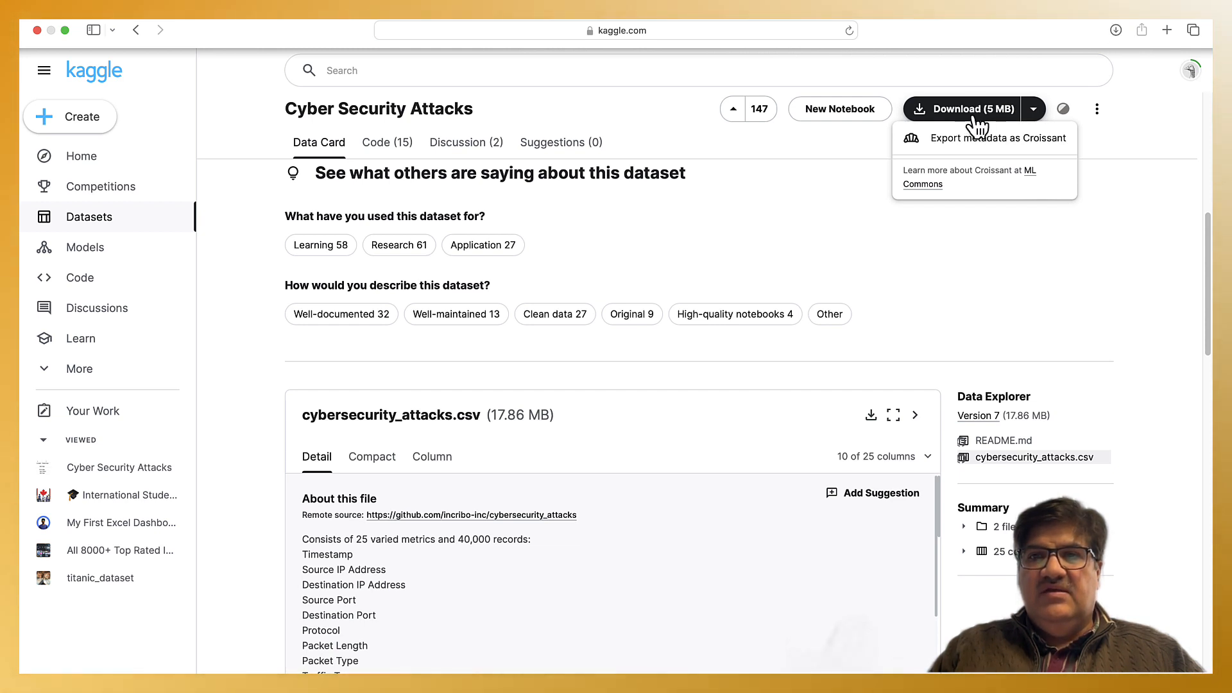
Open the downloaded archive folder in Finder and inspect cybersecurity_attacks.csv and README.md.
{"action": "left_click", "coordinate": [1115, 35]}
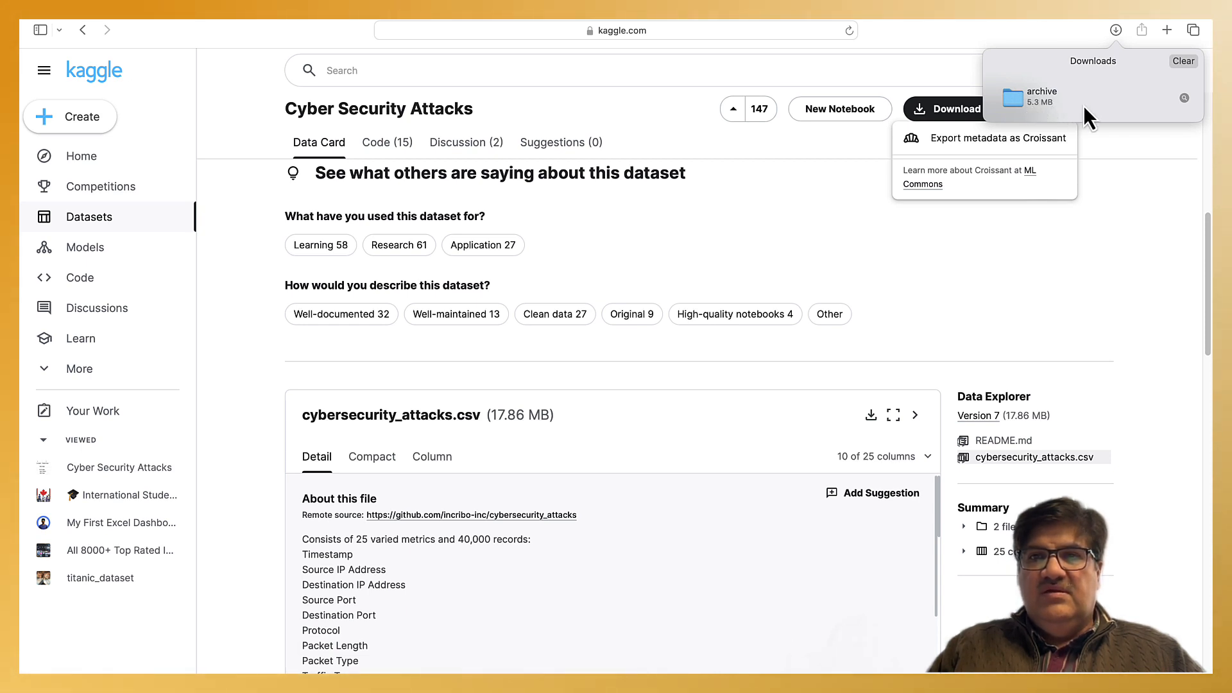
{"action": "double_click", "coordinate": [1036, 96]}
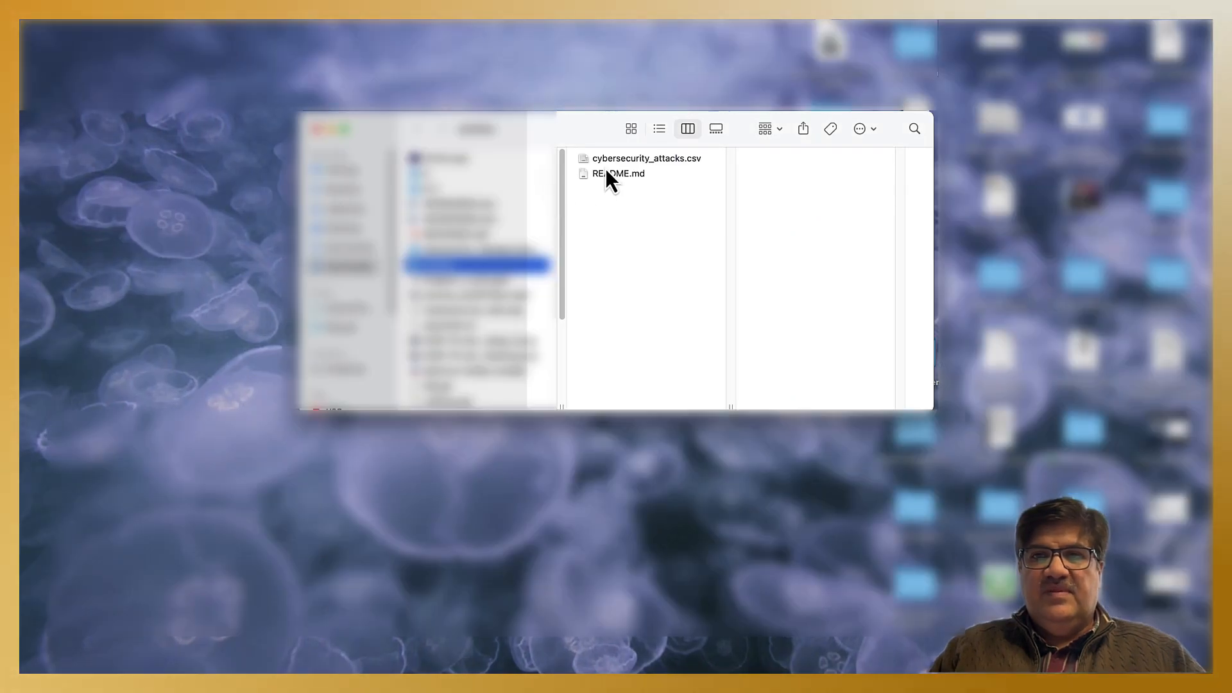
{"action": "left_click", "coordinate": [626, 160]}
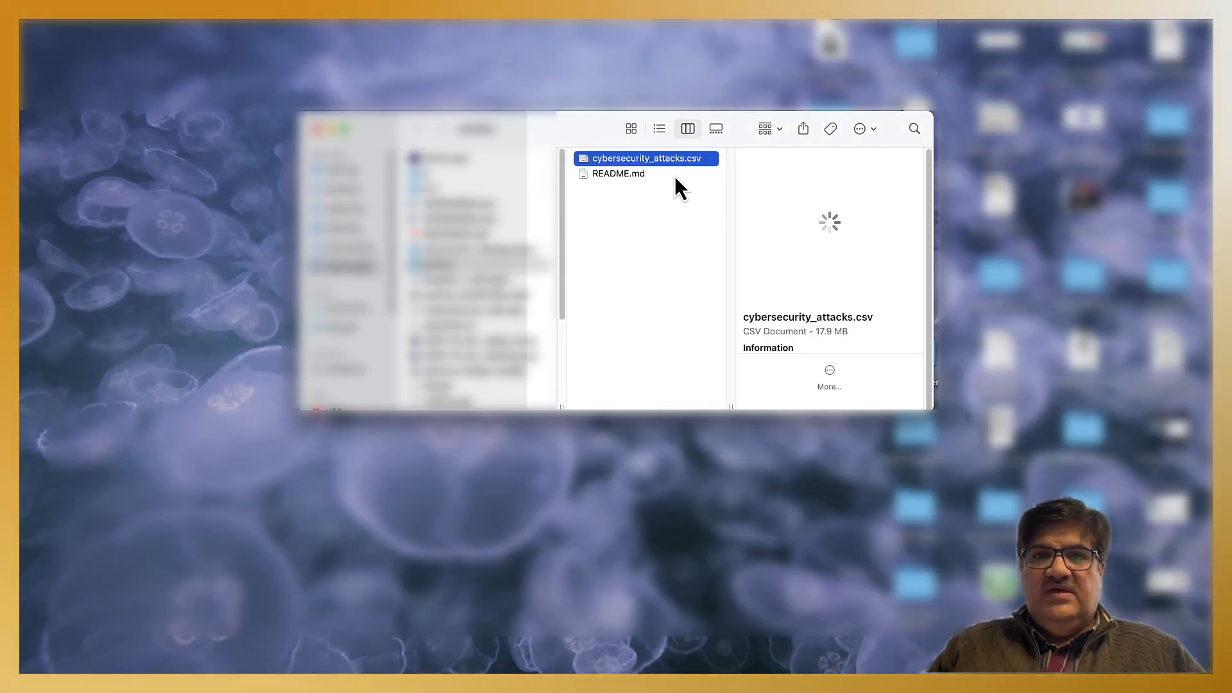
{"action": "left_click", "coordinate": [622, 178]}
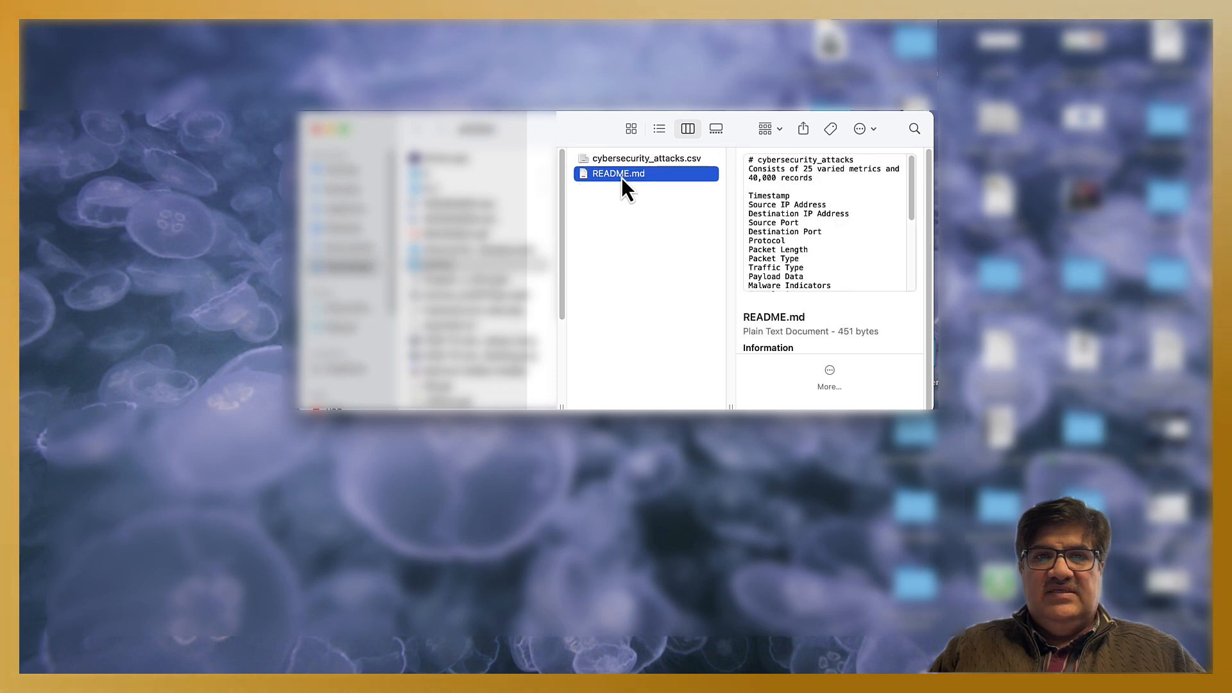
{"action": "key", "text": "Up"}
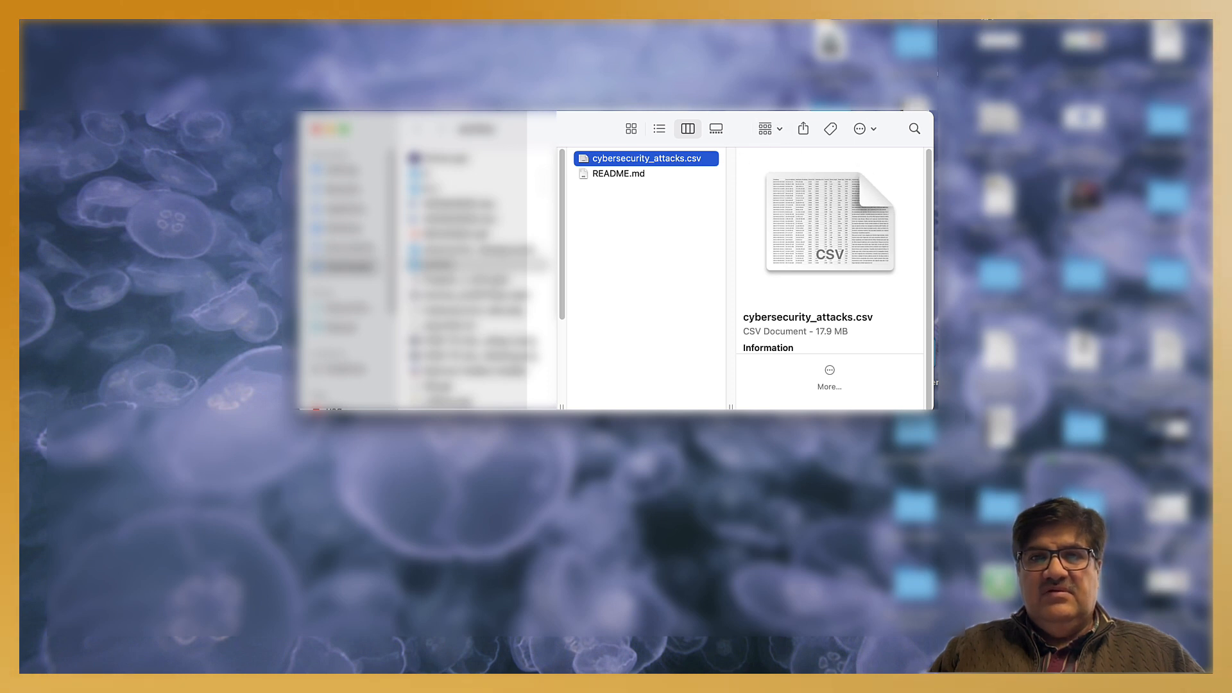
{"action": "left_click", "coordinate": [982, 23]}
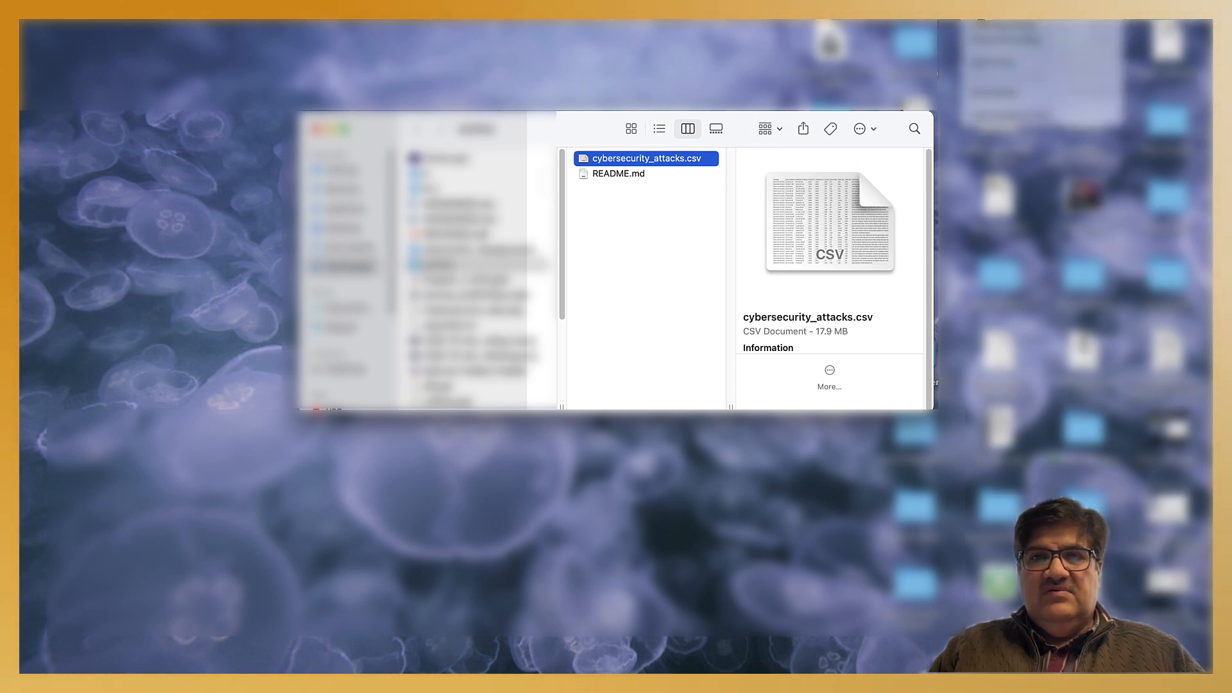
{"action": "left_click", "coordinate": [1011, 45]}
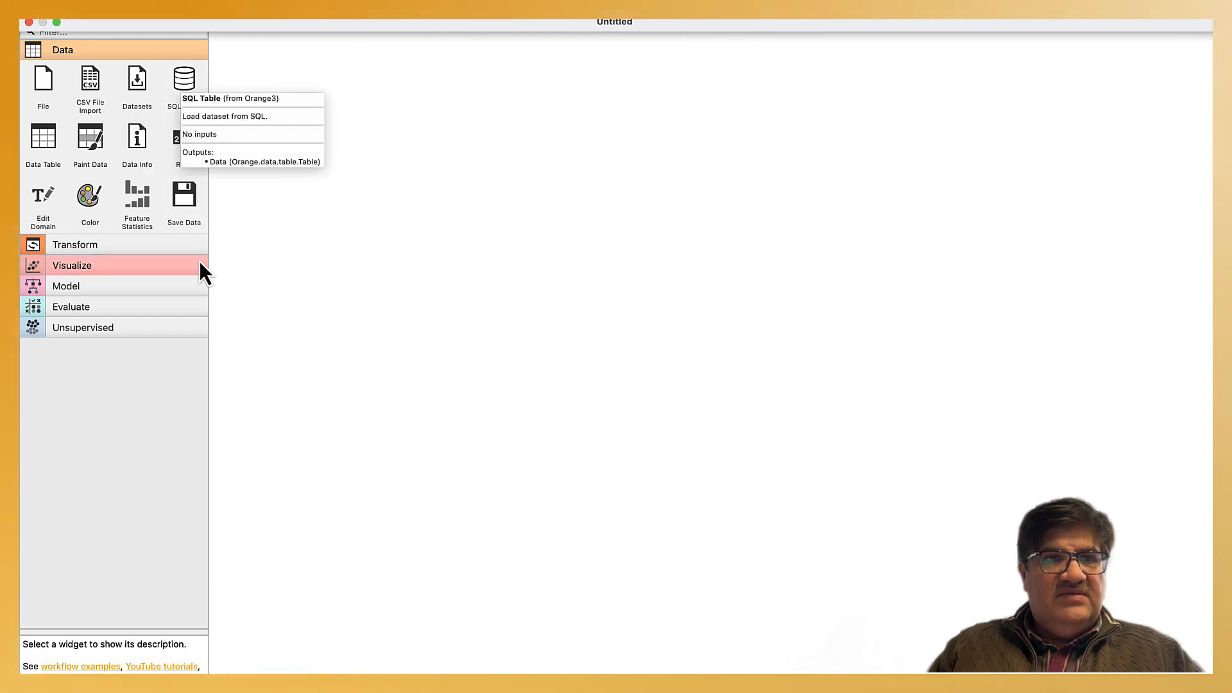
Expand the Transform, Visualize, Model, Evaluate and Unsupervised widget categories and look through the widgets each one offers.
{"action": "left_click", "coordinate": [68, 250]}
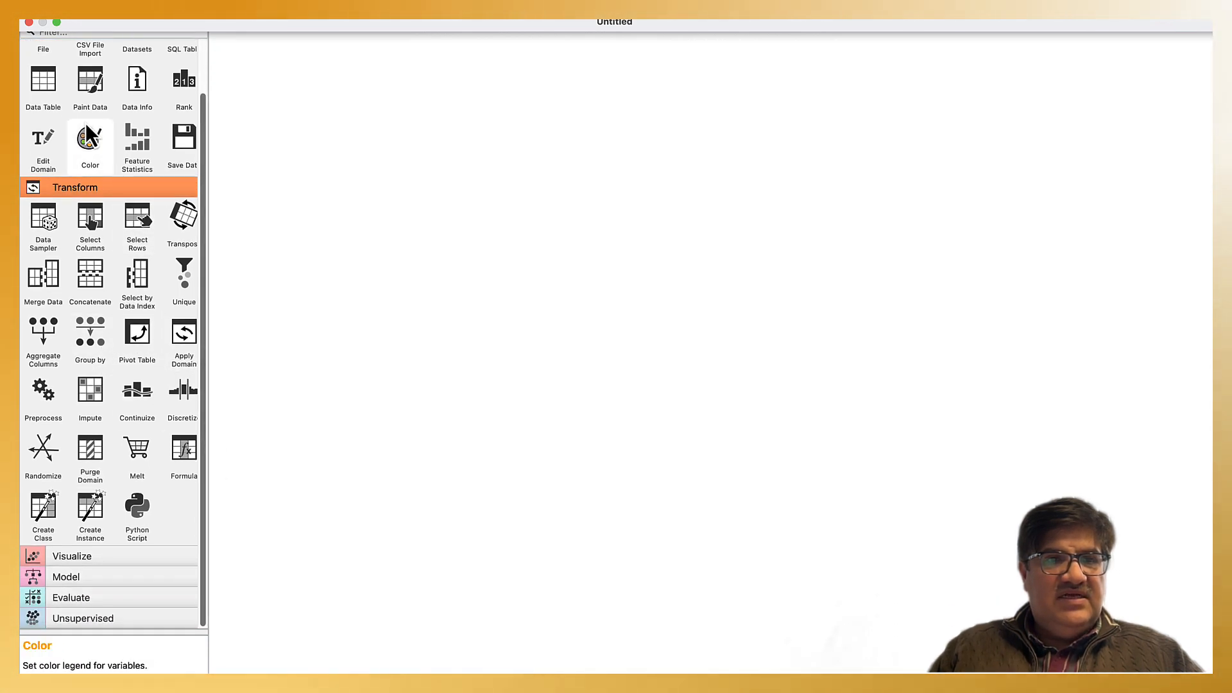
{"action": "left_click", "coordinate": [69, 555]}
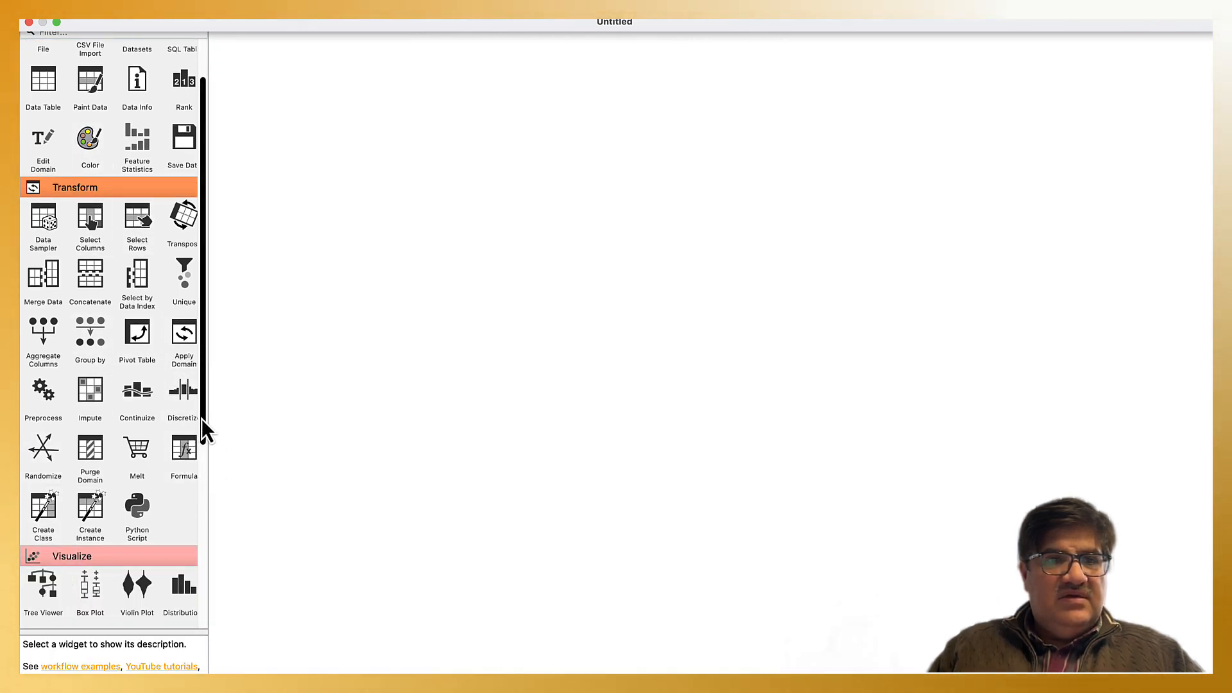
{"action": "left_click_drag", "start_coordinate": [201, 418], "coordinate": [204, 601]}
{"action": "left_click", "coordinate": [82, 581]}
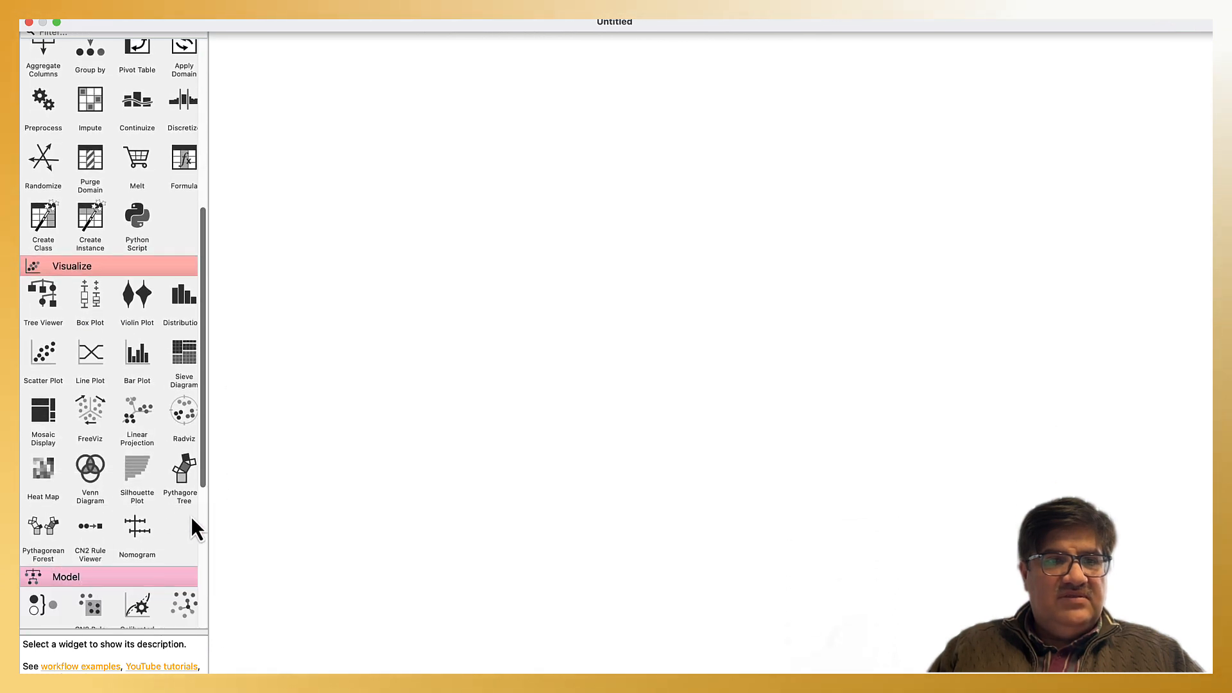
{"action": "left_click_drag", "start_coordinate": [206, 474], "coordinate": [202, 648]}
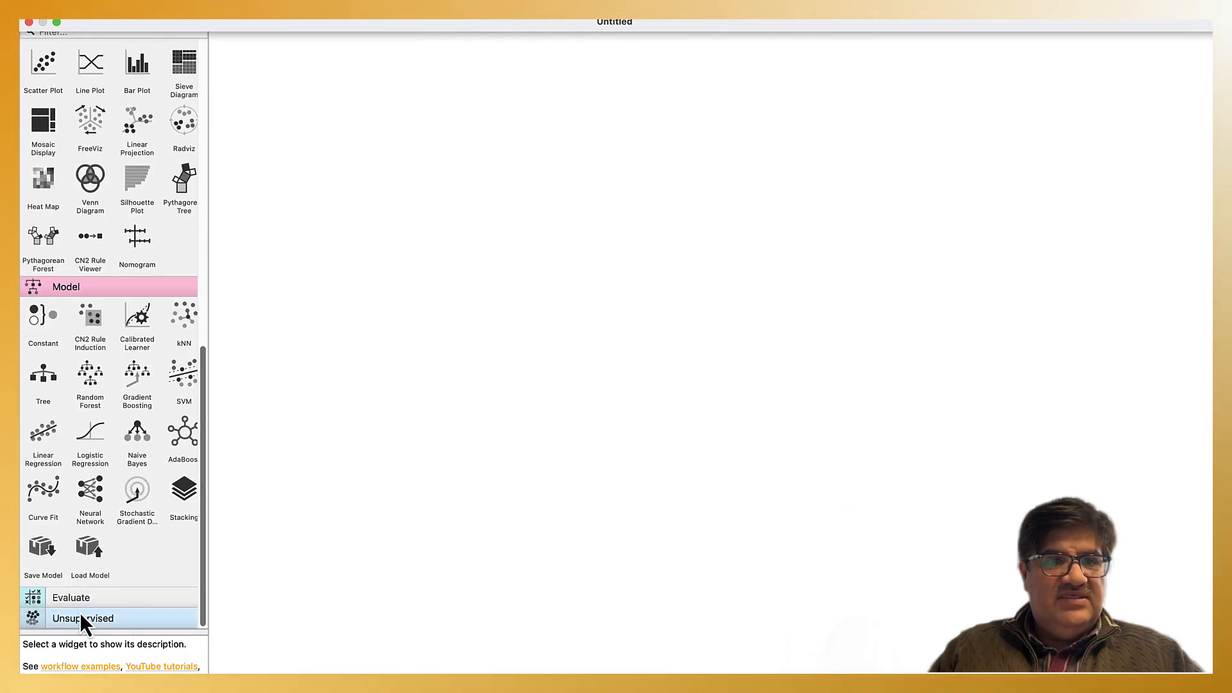
{"action": "left_click_drag", "start_coordinate": [203, 525], "coordinate": [211, 611]}
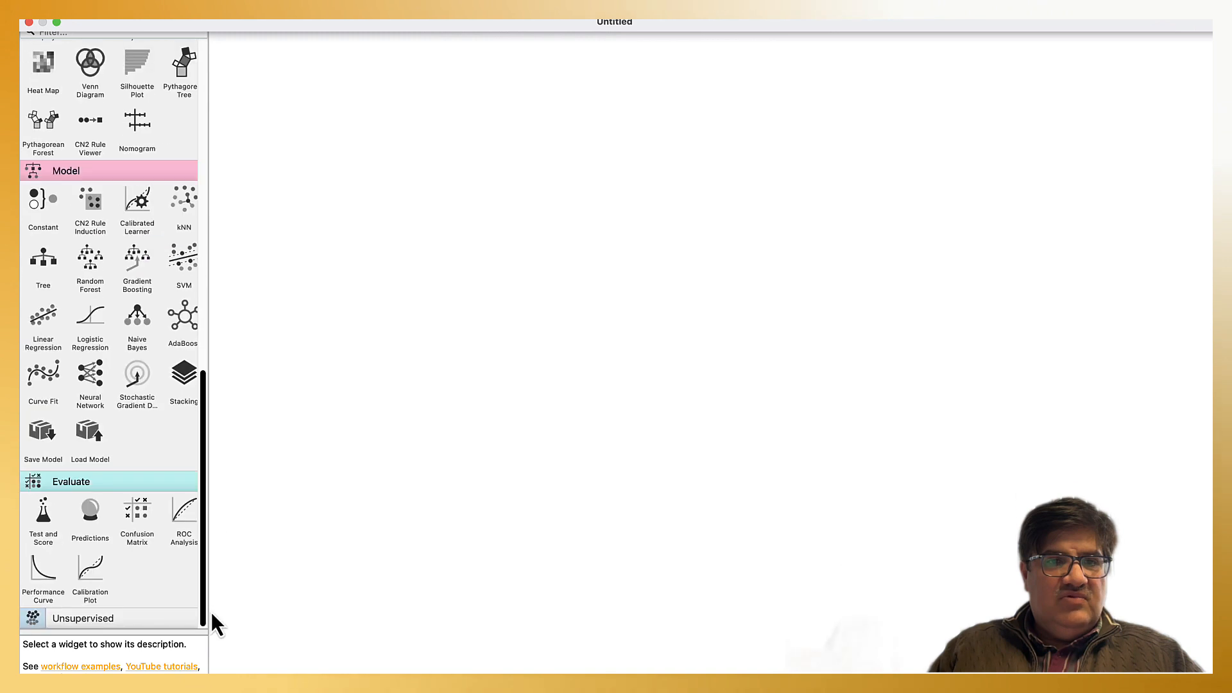
{"action": "left_click", "coordinate": [106, 622]}
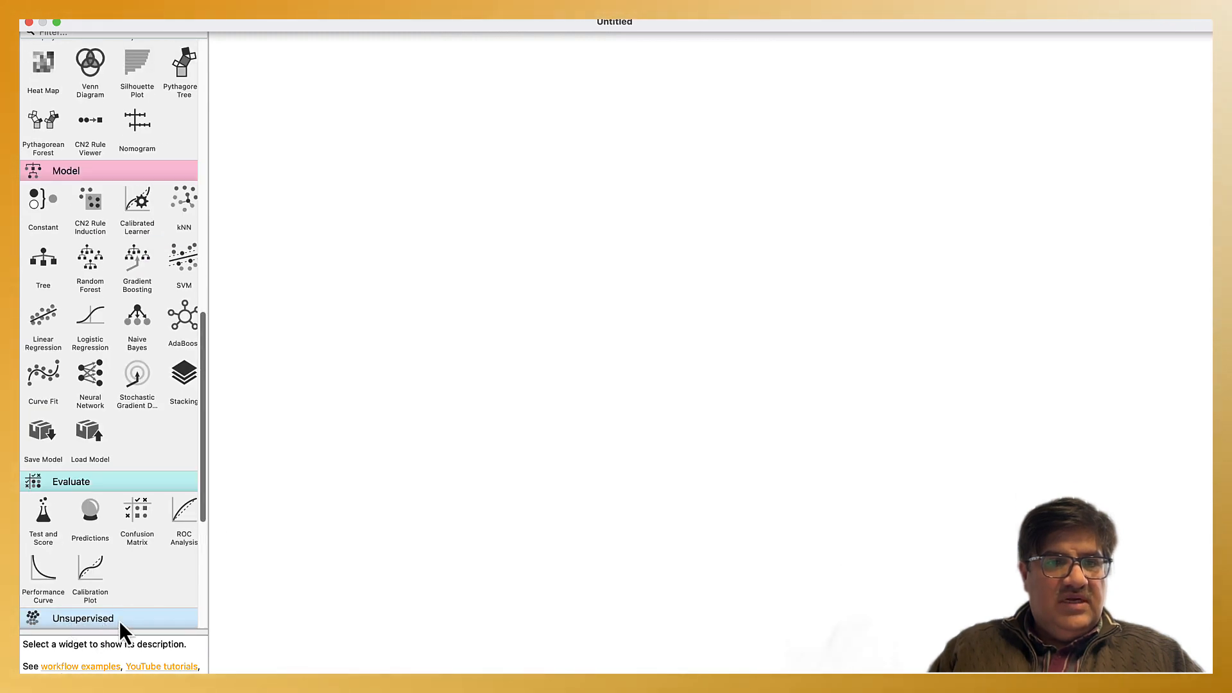
{"action": "left_click_drag", "start_coordinate": [206, 514], "coordinate": [212, 630]}
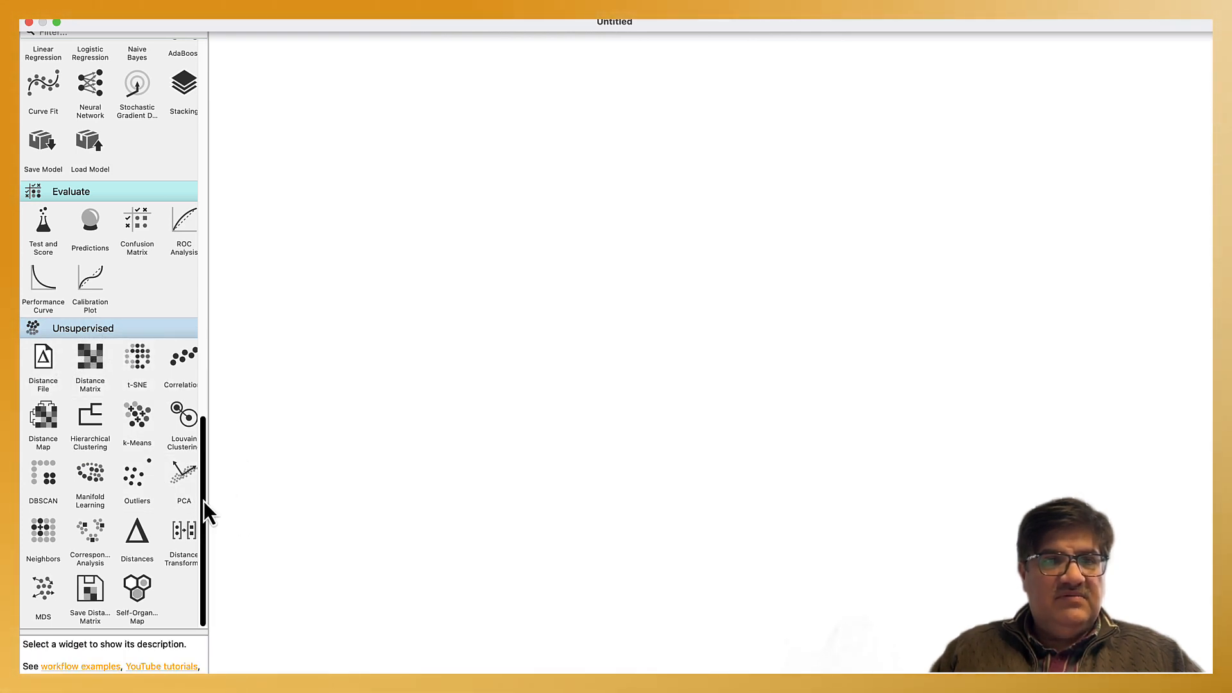
{"action": "left_click_drag", "start_coordinate": [203, 501], "coordinate": [231, 118]}
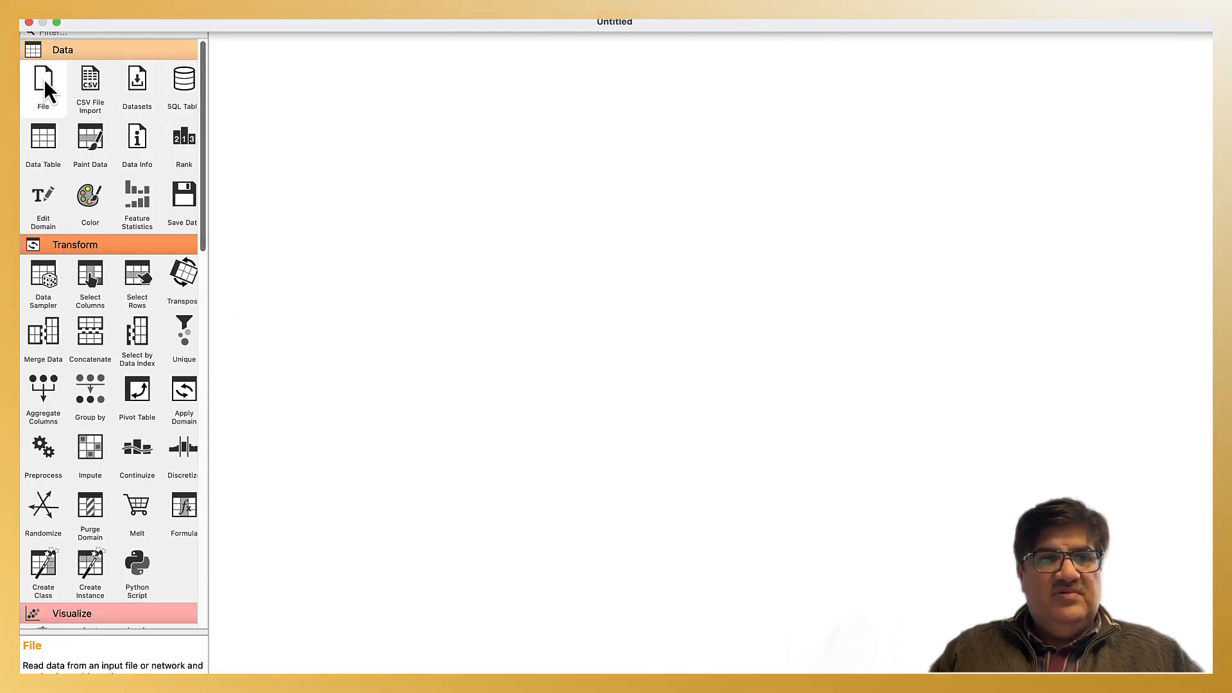
Add a File widget to the empty canvas, review its settings and bundled datasets, and keep datasets/iris.tab as the source.
{"action": "left_click_drag", "start_coordinate": [45, 83], "coordinate": [457, 222]}
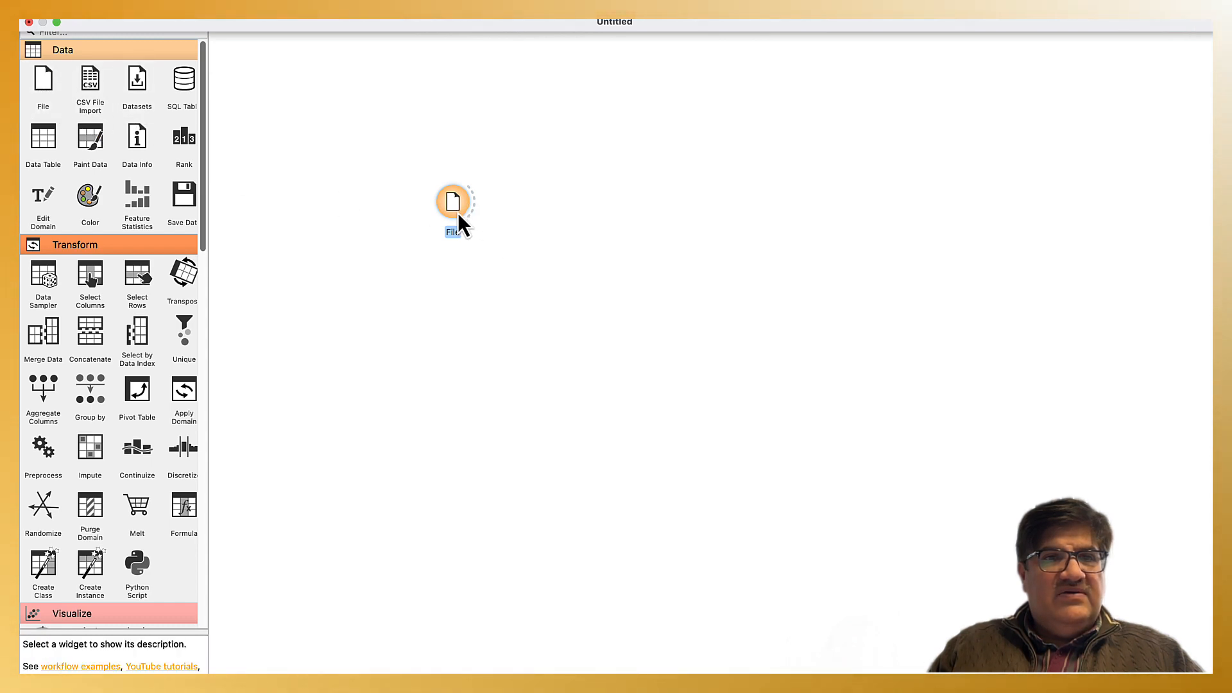
{"action": "double_click", "coordinate": [456, 204]}
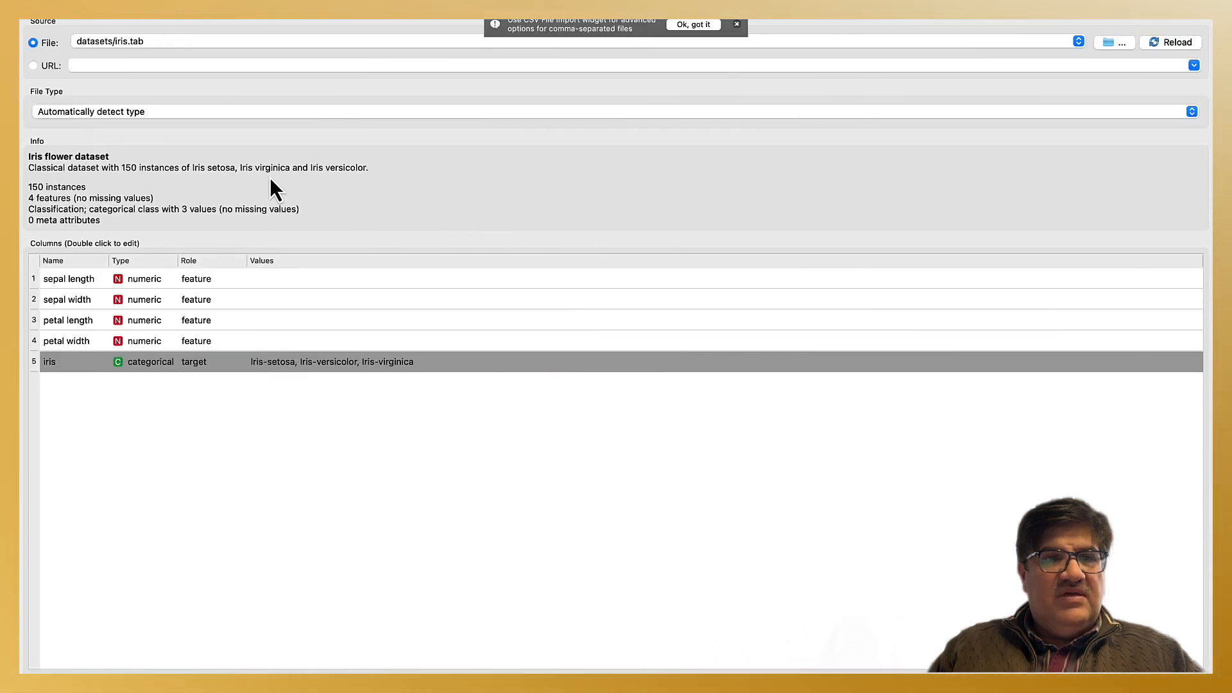
{"action": "double_click", "coordinate": [77, 299]}
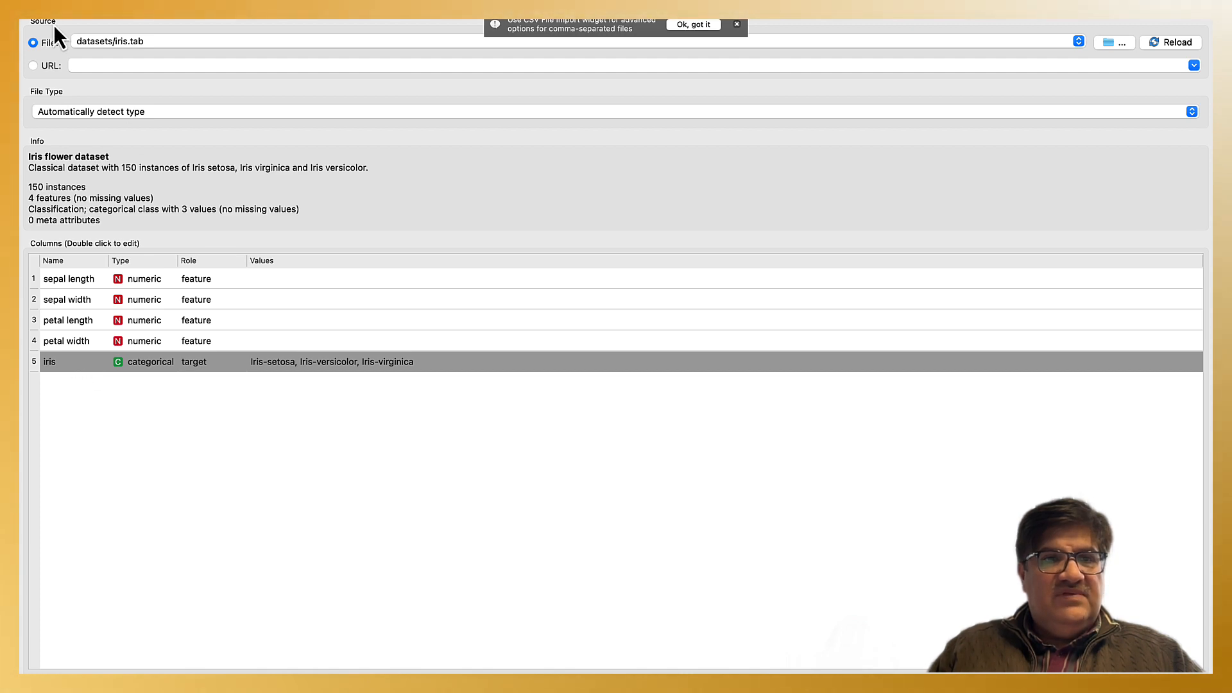
{"action": "mouse_move", "coordinate": [39, 18]}
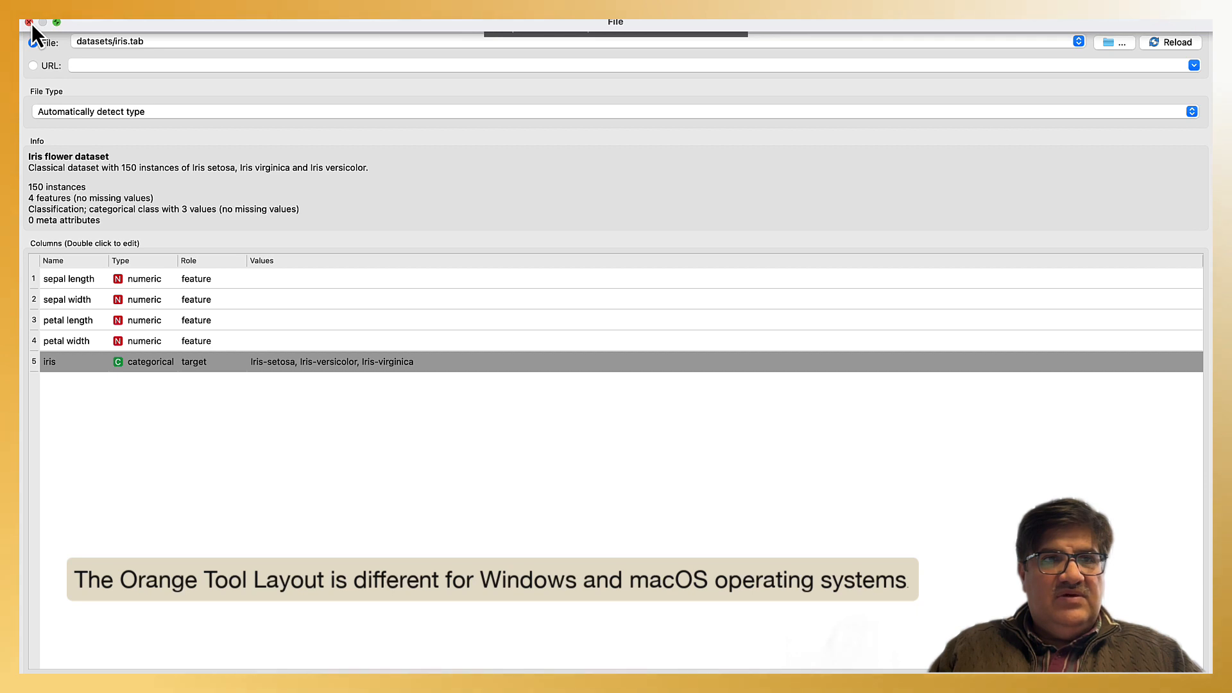
{"action": "left_click", "coordinate": [1079, 42]}
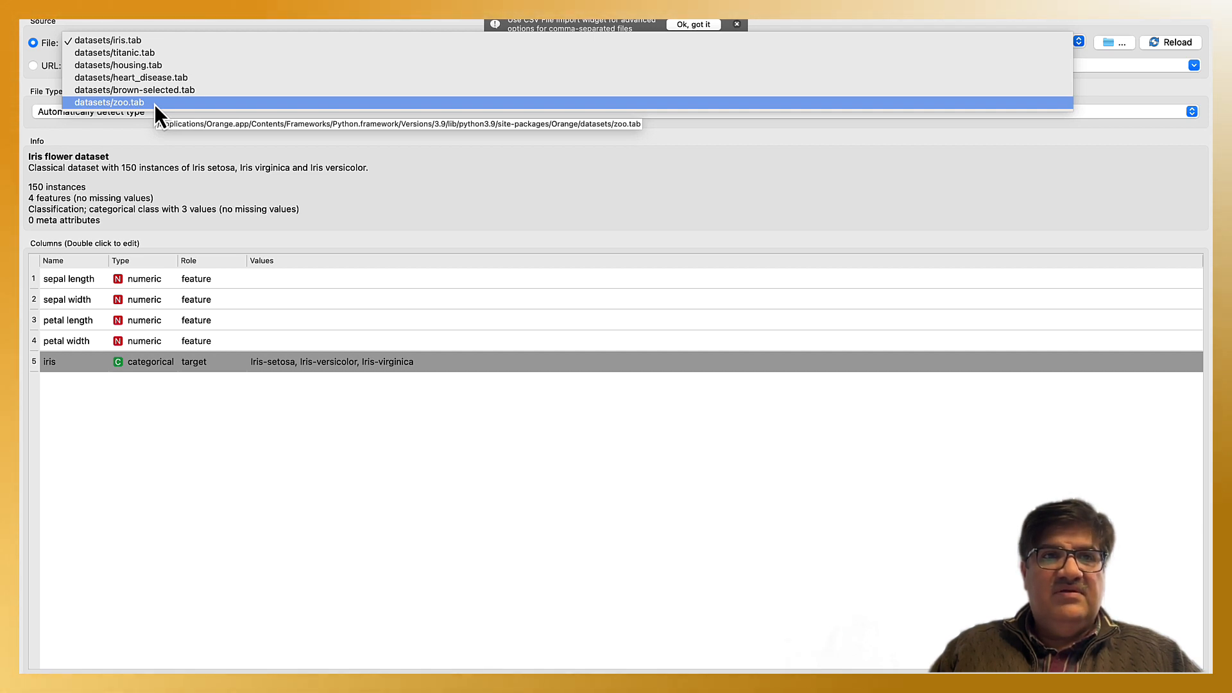
{"action": "left_click", "coordinate": [133, 41]}
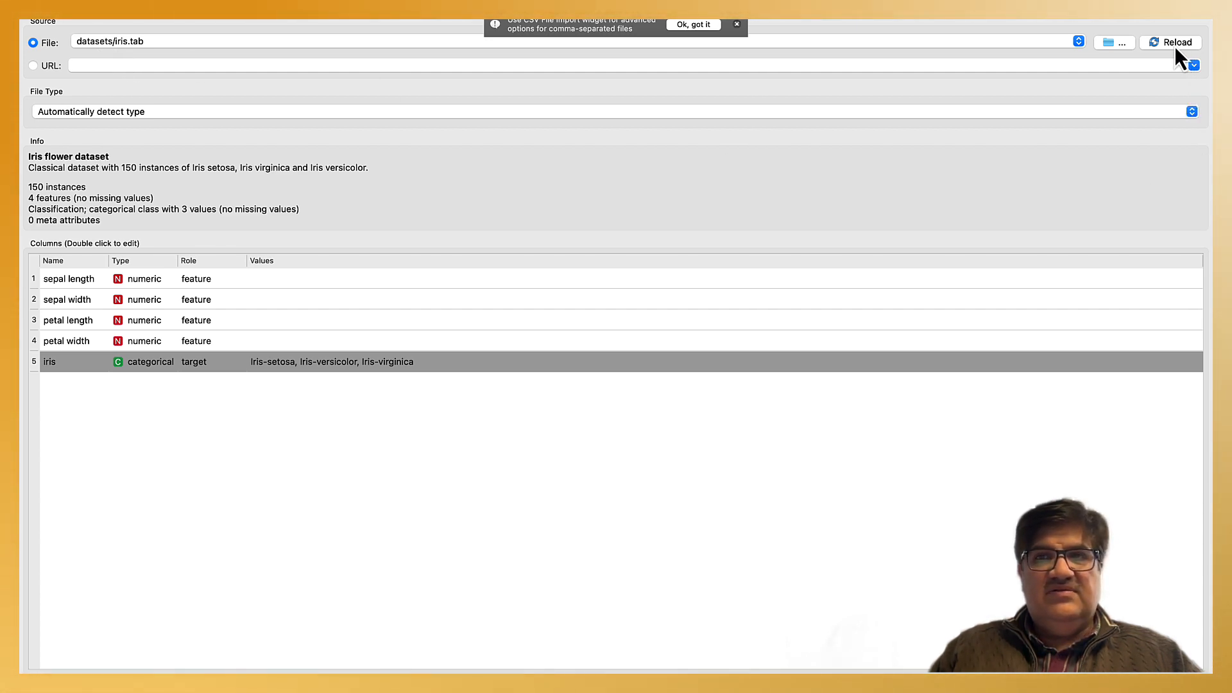
{"action": "left_click", "coordinate": [28, 26]}
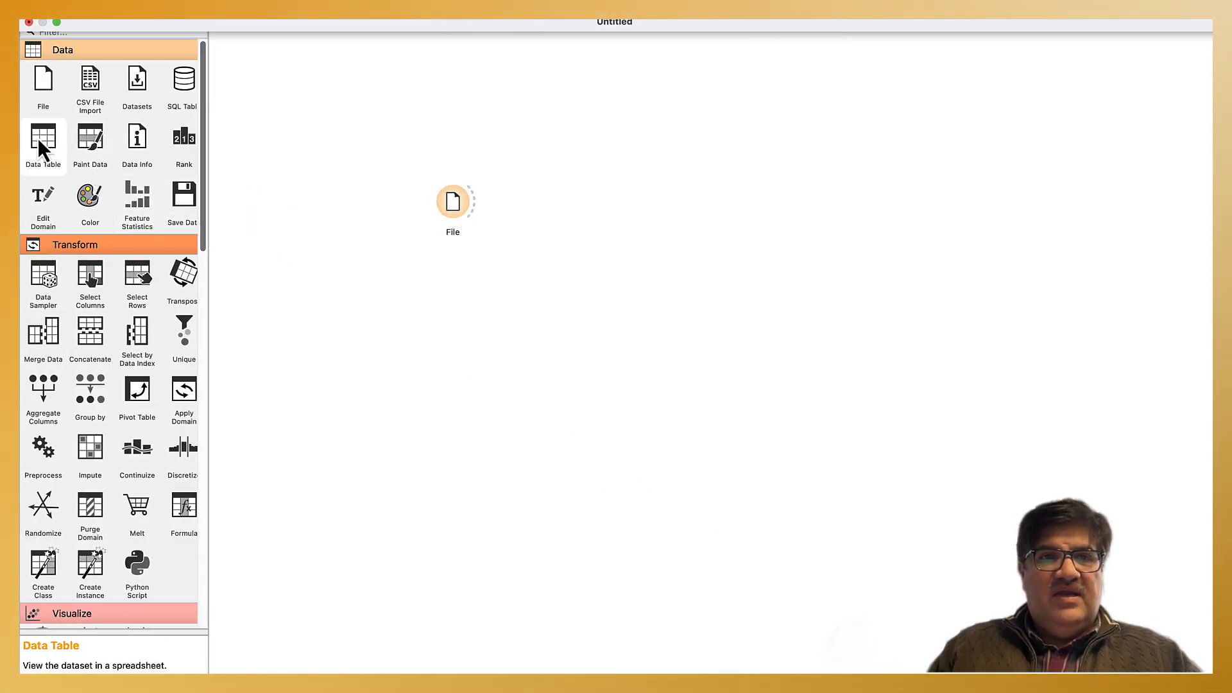
Add a Data Table widget beside the File widget, link File's data output to it, and align the two widgets.
{"action": "left_click_drag", "start_coordinate": [40, 140], "coordinate": [577, 190]}
{"action": "left_click_drag", "start_coordinate": [476, 206], "coordinate": [578, 193]}
{"action": "left_click_drag", "start_coordinate": [457, 206], "coordinate": [448, 192]}
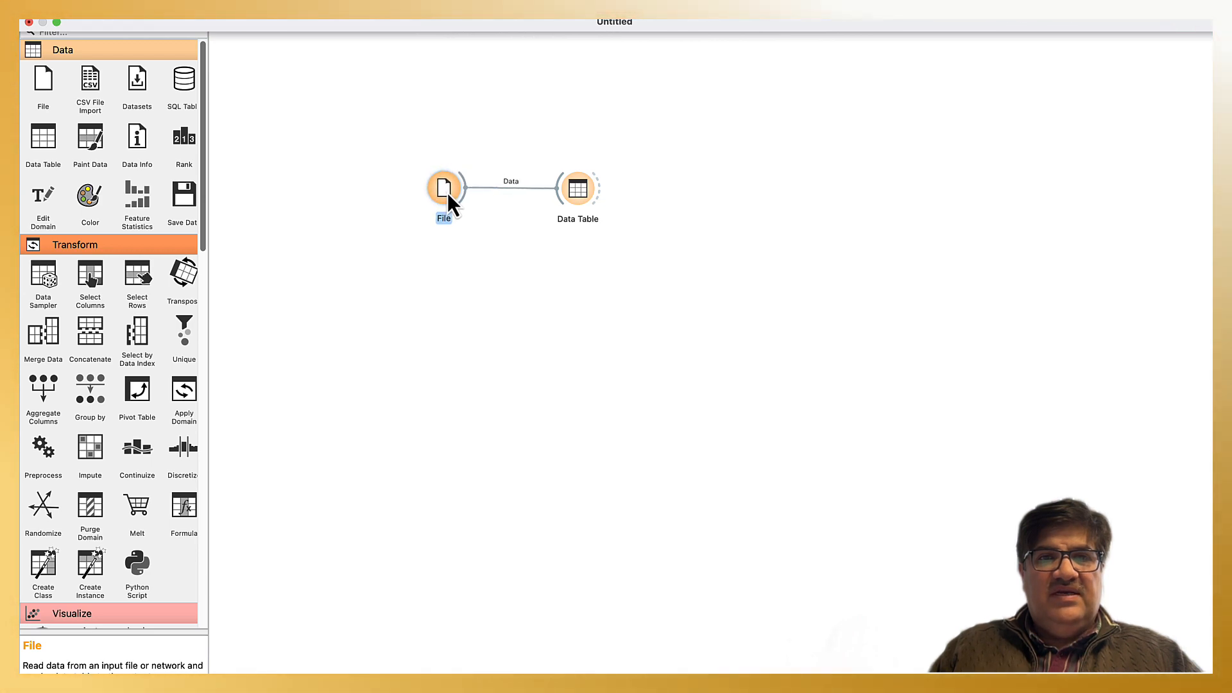
Look through the iris rows and columns in the Data Table widget and close it.
{"action": "double_click", "coordinate": [575, 191]}
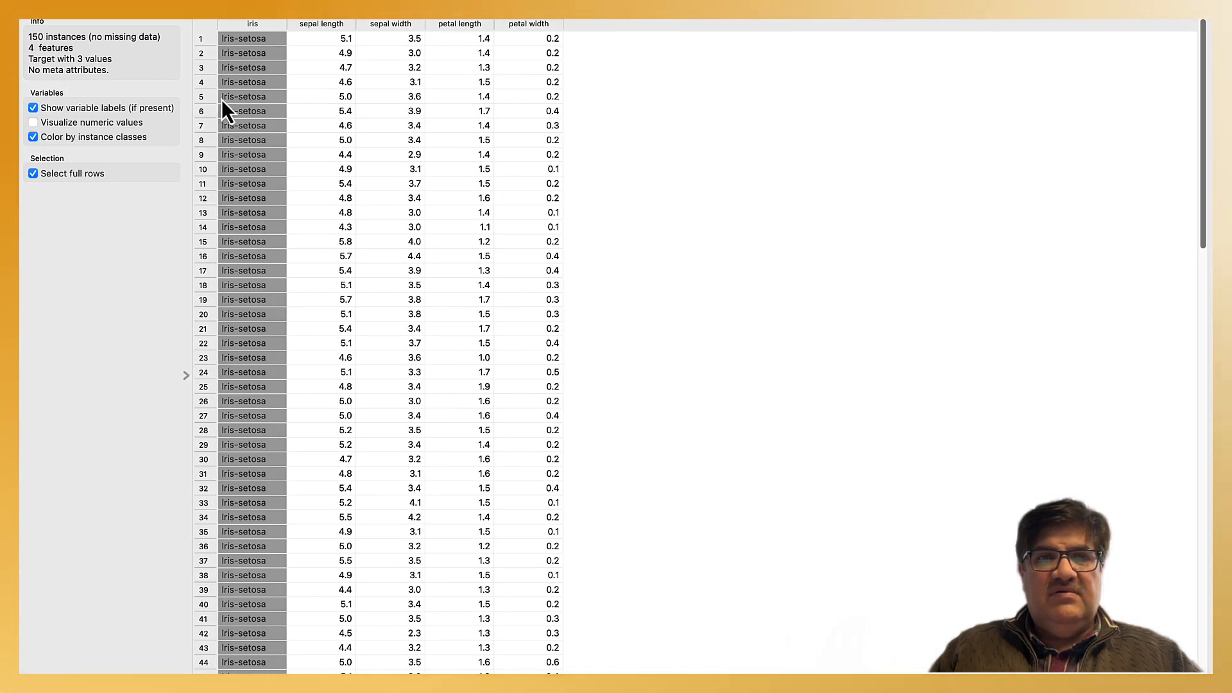
{"action": "scroll", "coordinate": [488, 204], "scroll_direction": "down", "scroll_amount": 4}
{"action": "scroll", "coordinate": [486, 206], "scroll_direction": "down", "scroll_amount": 4}
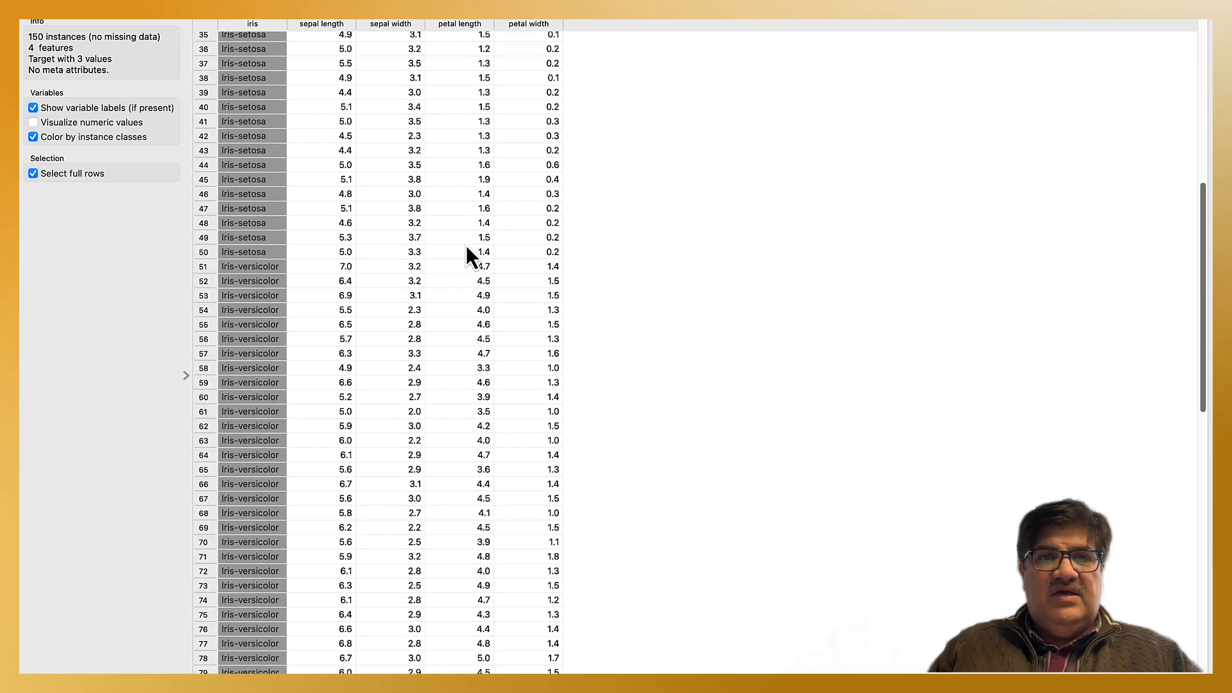
{"action": "scroll", "coordinate": [690, 283], "scroll_direction": "up", "scroll_amount": 6}
{"action": "scroll", "coordinate": [432, 345], "scroll_direction": "up", "scroll_amount": 2}
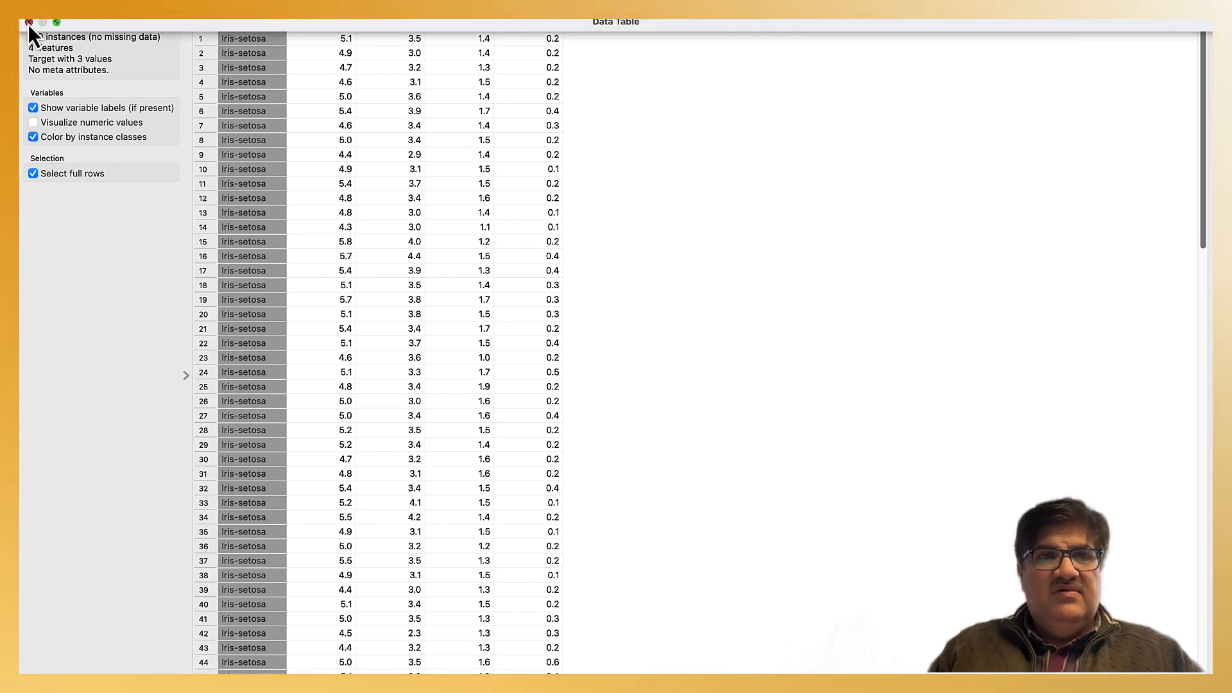
{"action": "left_click", "coordinate": [28, 24]}
Switch the File widget's source to datasets/titanic.tab.
{"action": "left_click", "coordinate": [446, 188]}
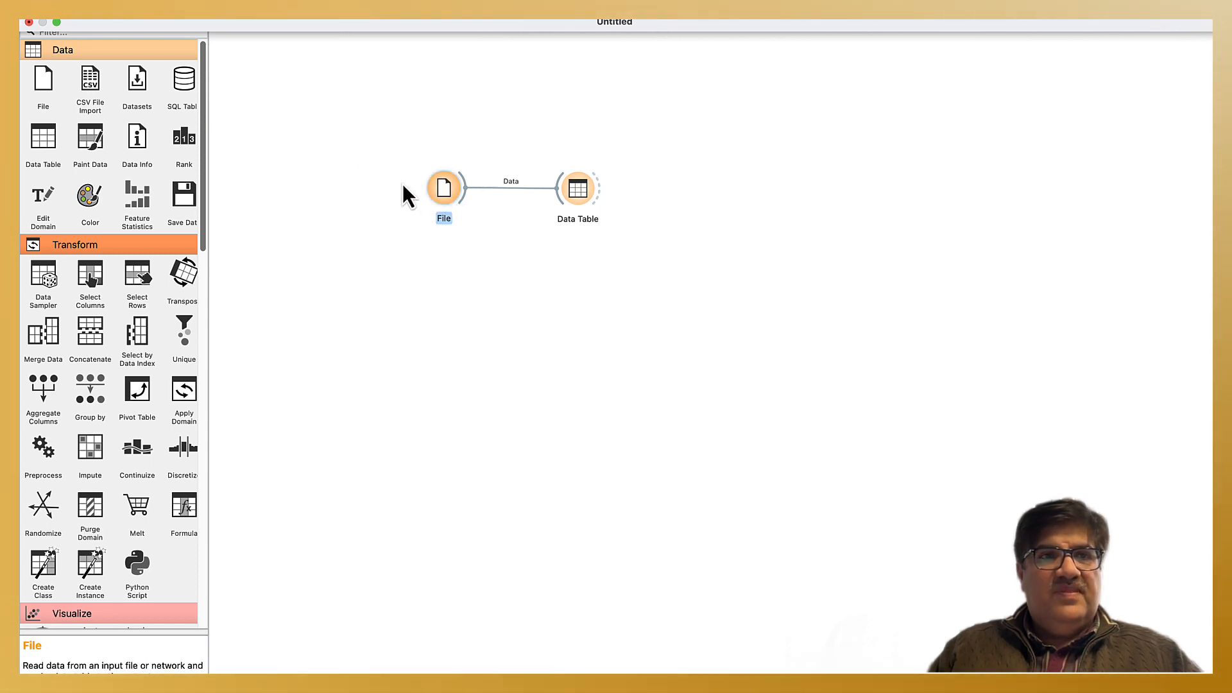
{"action": "double_click", "coordinate": [447, 189]}
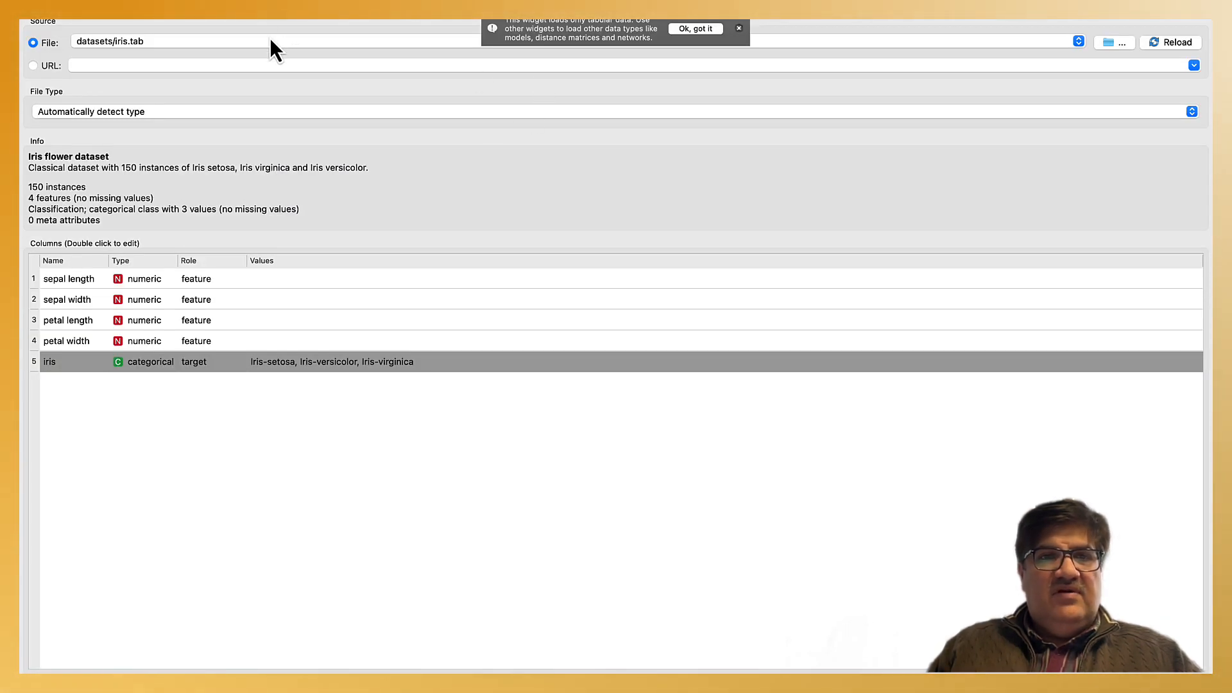
{"action": "left_click", "coordinate": [738, 30]}
{"action": "left_click", "coordinate": [698, 42]}
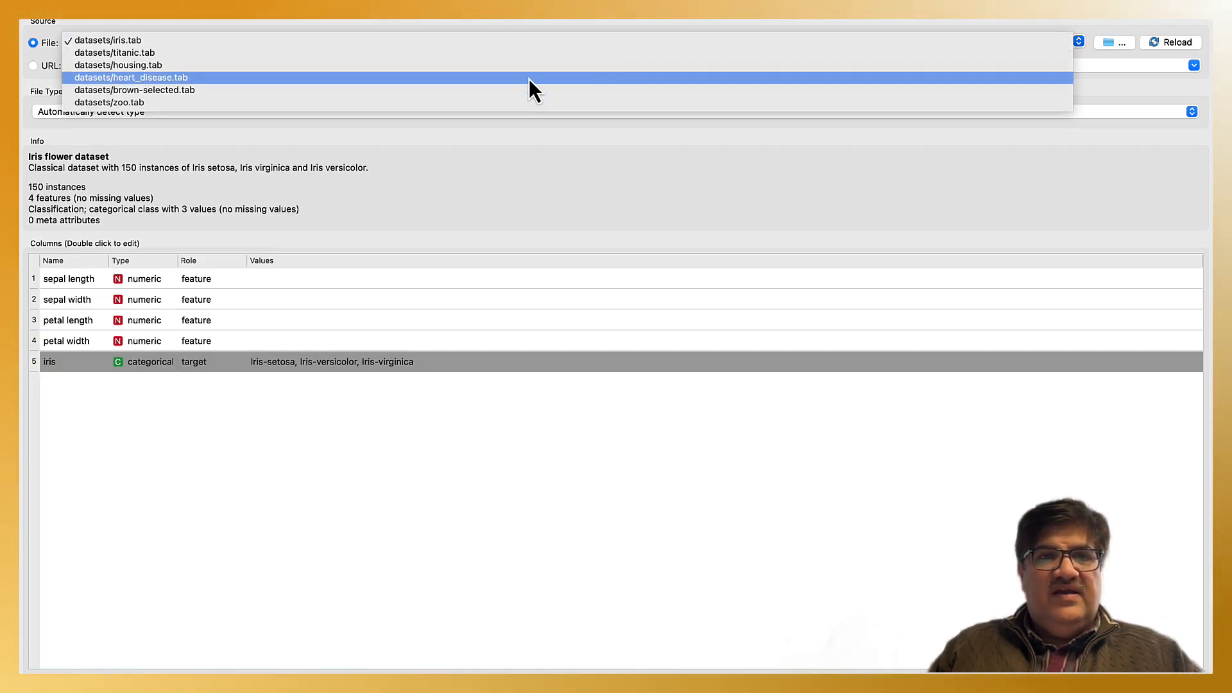
{"action": "left_click", "coordinate": [525, 55]}
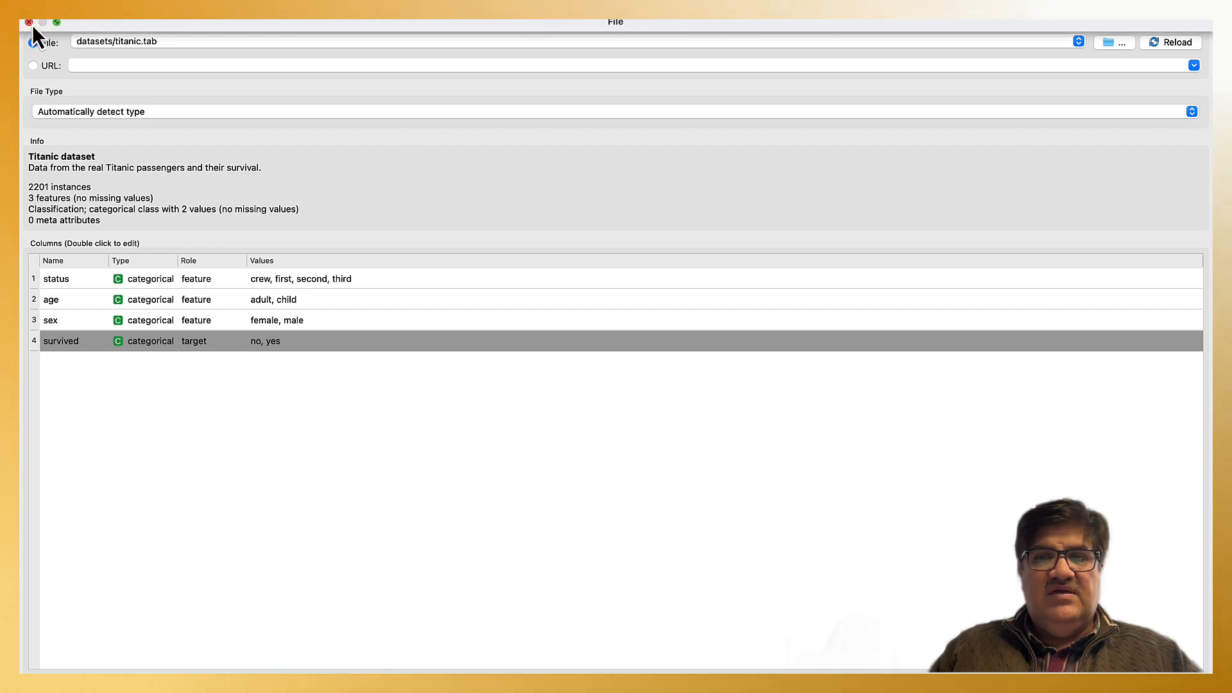
{"action": "left_click", "coordinate": [30, 24]}
Look through the Titanic records in the Data Table widget and return to the canvas.
{"action": "double_click", "coordinate": [577, 198]}
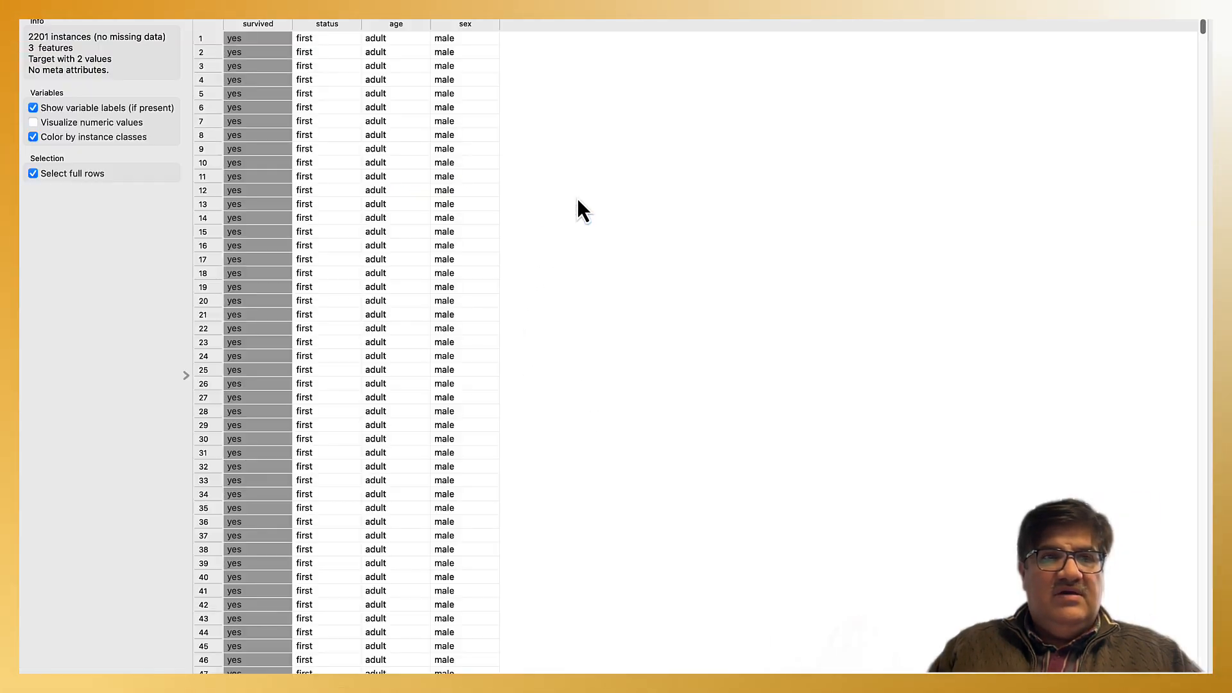
{"action": "scroll", "coordinate": [468, 199], "scroll_direction": "down", "scroll_amount": 10}
{"action": "scroll", "coordinate": [477, 256], "scroll_direction": "down", "scroll_amount": 10}
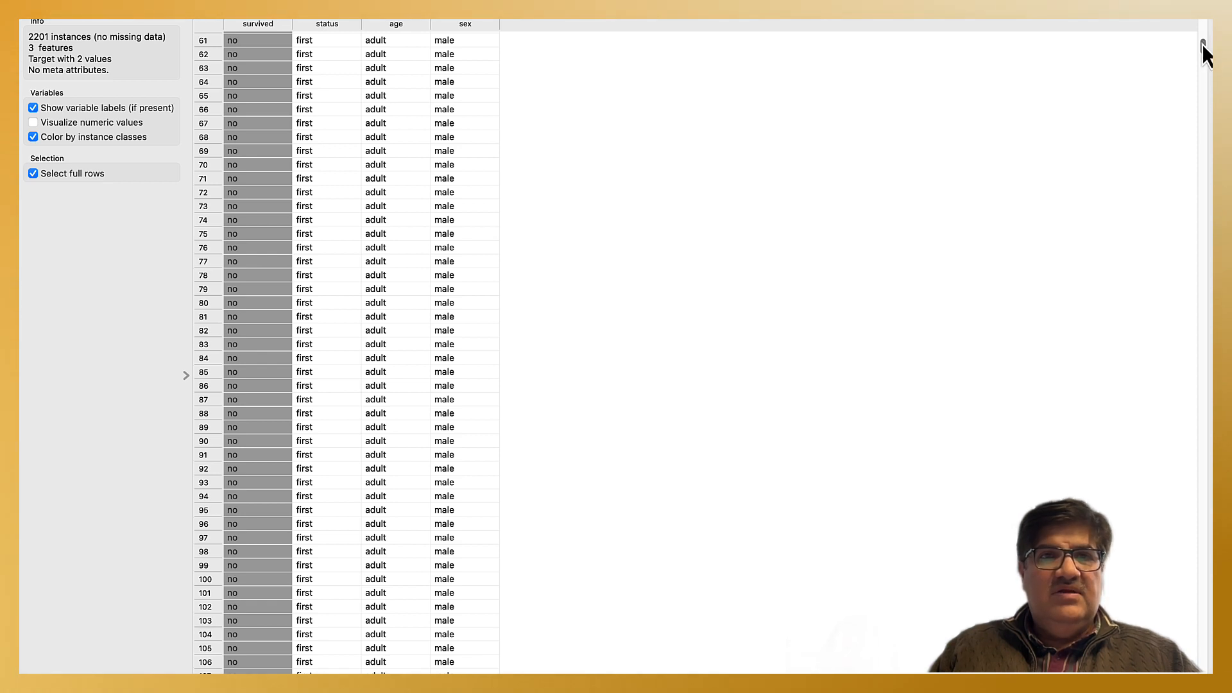
{"action": "left_click_drag", "start_coordinate": [1204, 45], "coordinate": [1204, 24]}
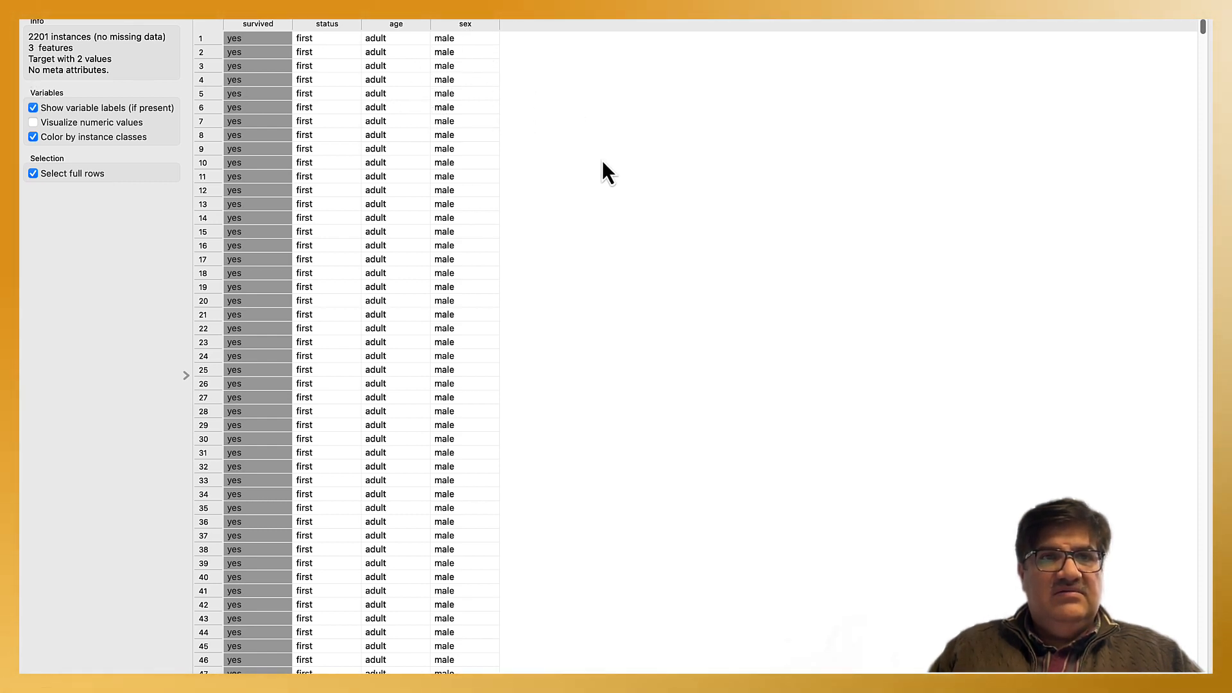
{"action": "left_click", "coordinate": [27, 25]}
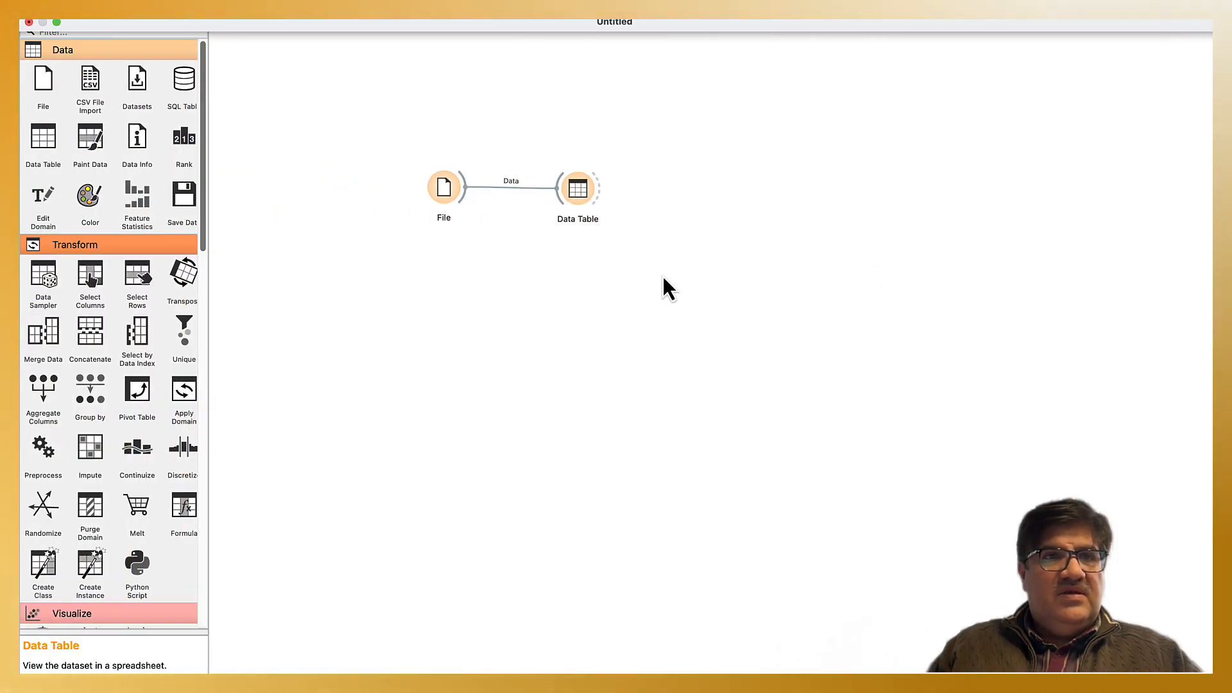
Change the File widget's source to datasets/heart_disease.tab and close its settings.
{"action": "double_click", "coordinate": [444, 190]}
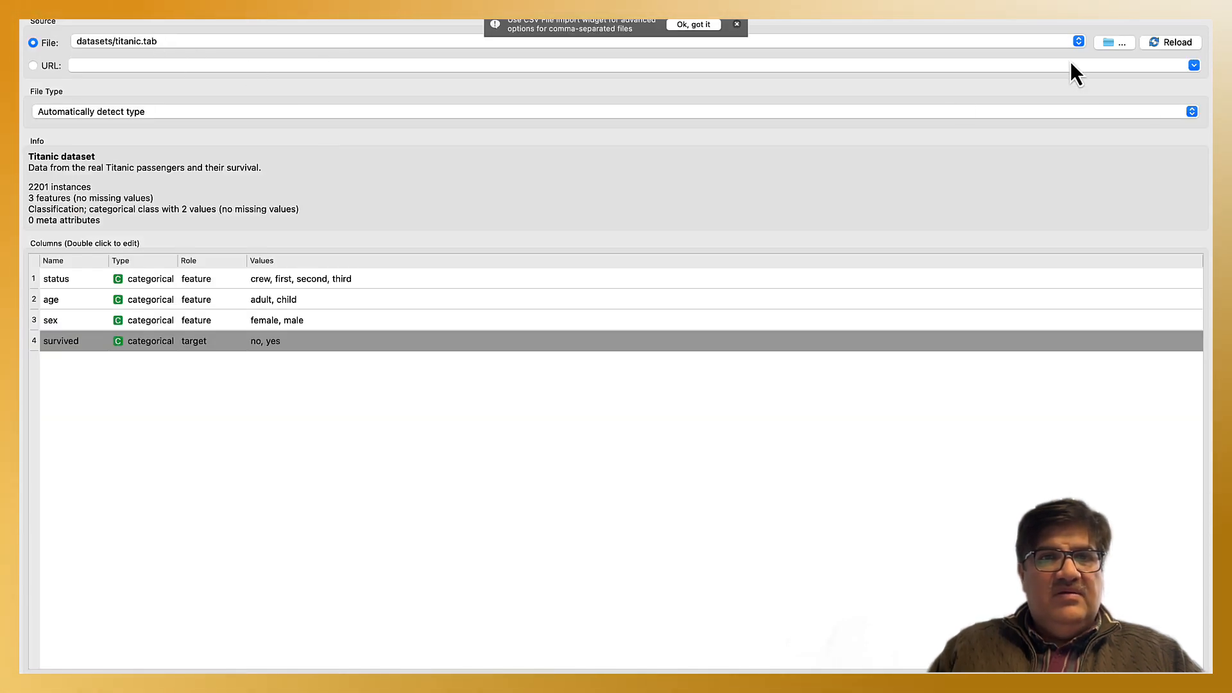
{"action": "left_click", "coordinate": [1078, 43]}
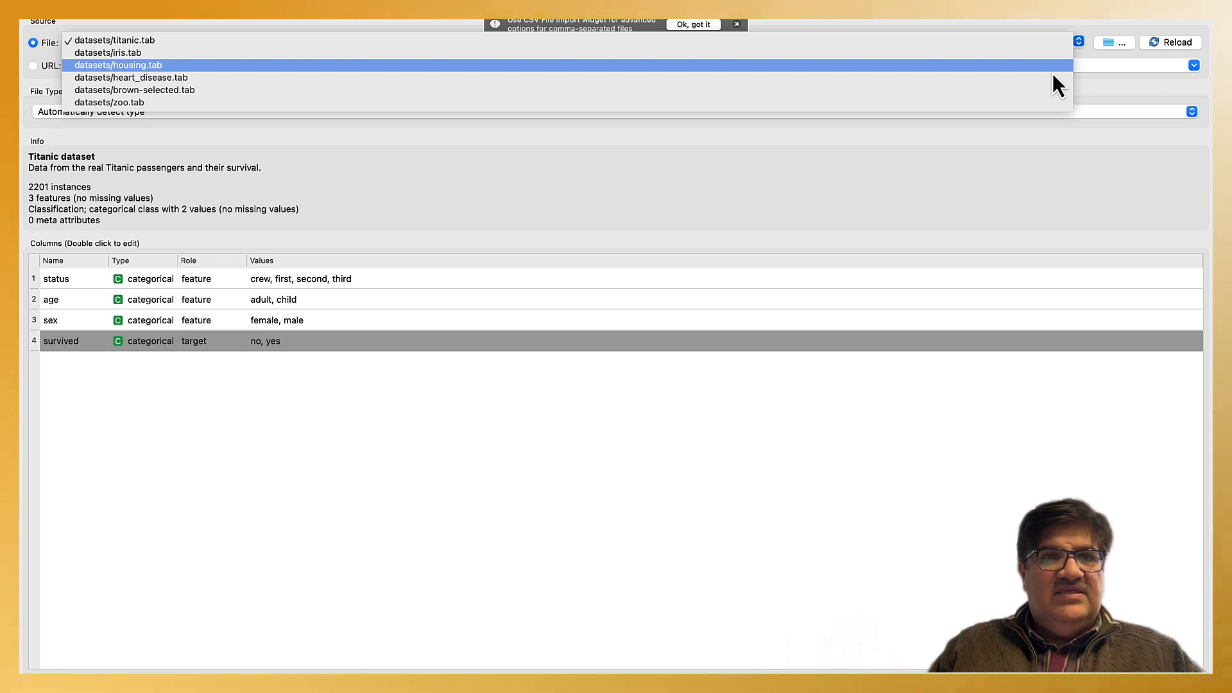
{"action": "left_click", "coordinate": [1053, 78]}
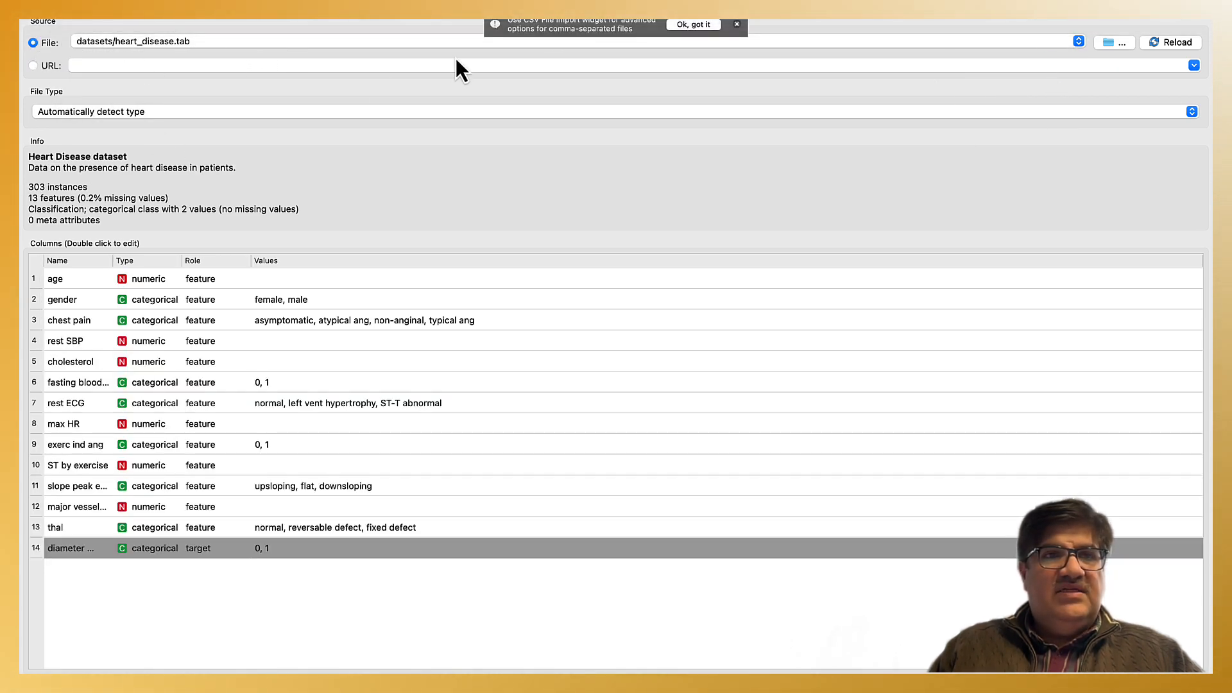
{"action": "left_click", "coordinate": [27, 24]}
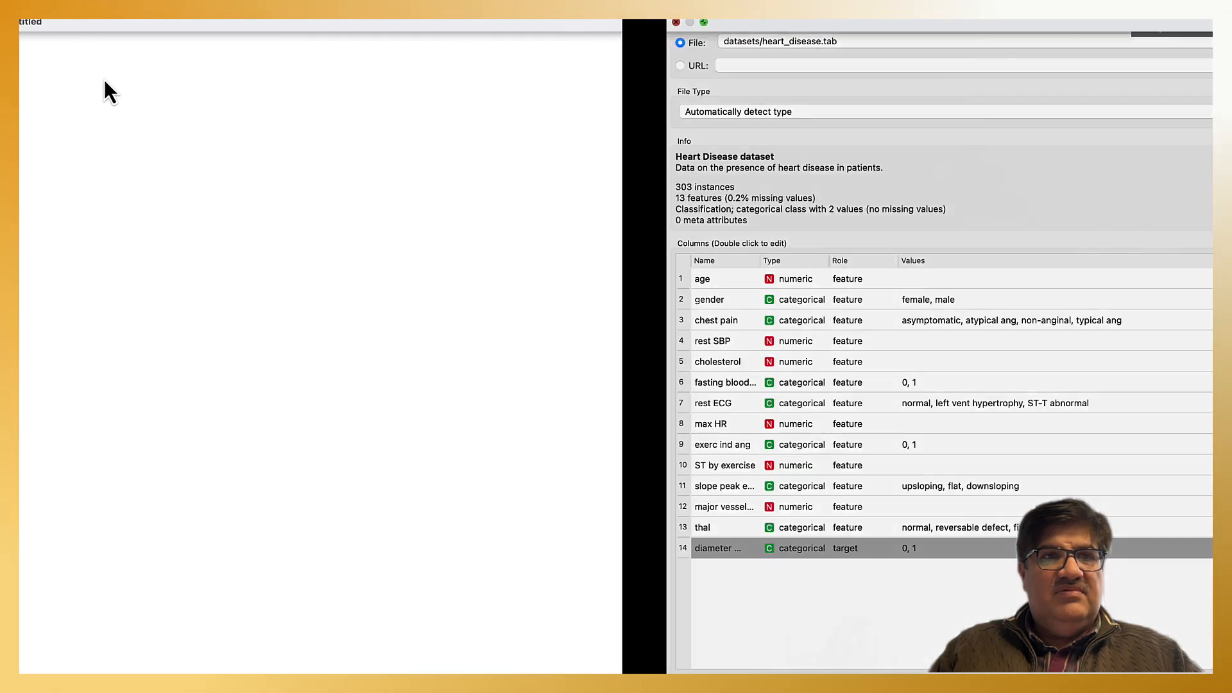
Examine the heart disease records and feature columns in the Data Table widget, then close it.
{"action": "double_click", "coordinate": [575, 197]}
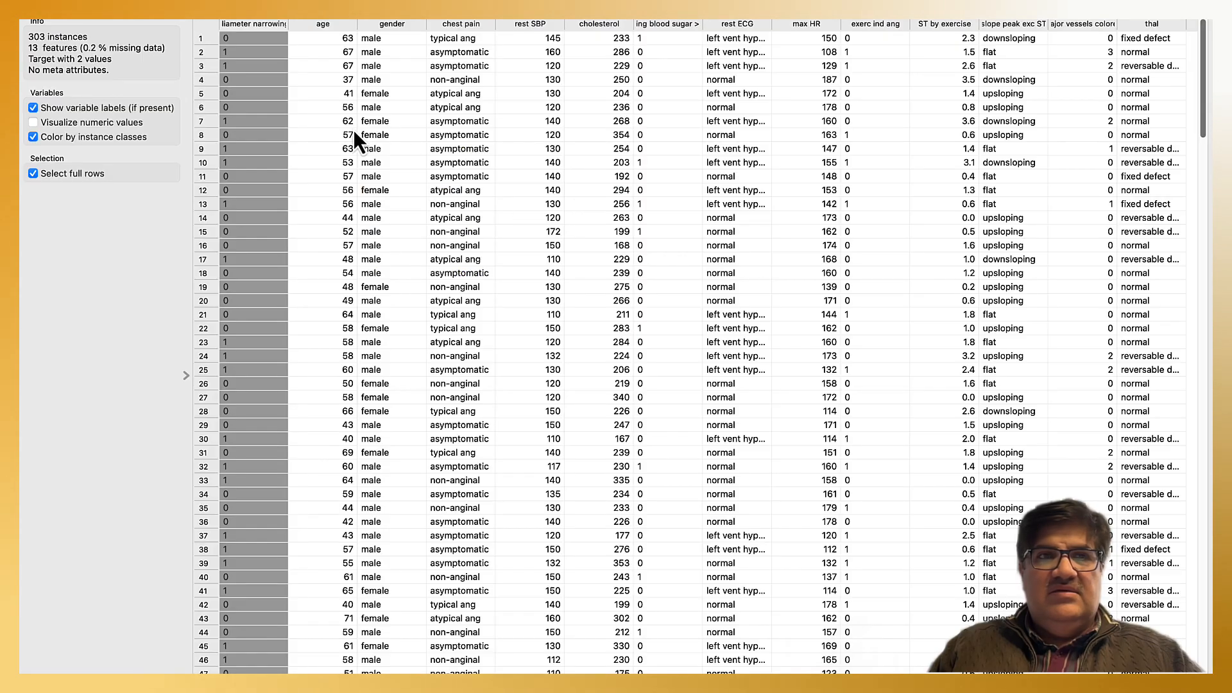
{"action": "scroll", "coordinate": [706, 429], "scroll_direction": "down", "scroll_amount": 3}
{"action": "scroll", "coordinate": [714, 429], "scroll_direction": "up", "scroll_amount": 3}
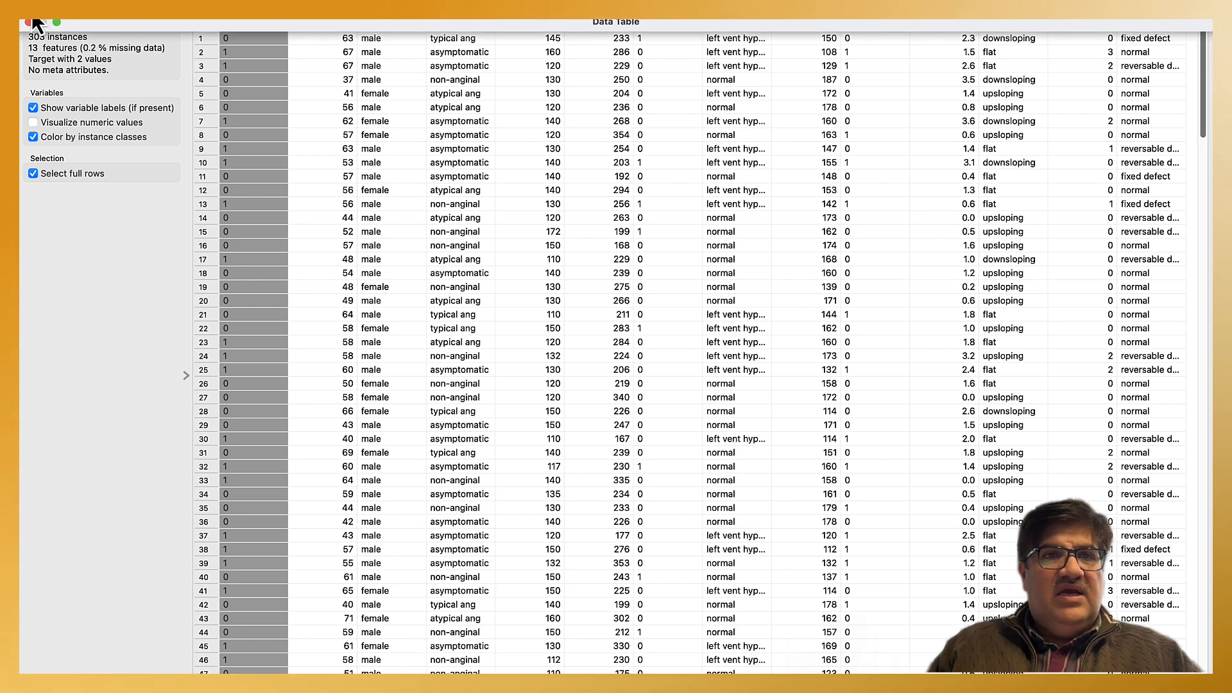
{"action": "left_click", "coordinate": [29, 22]}
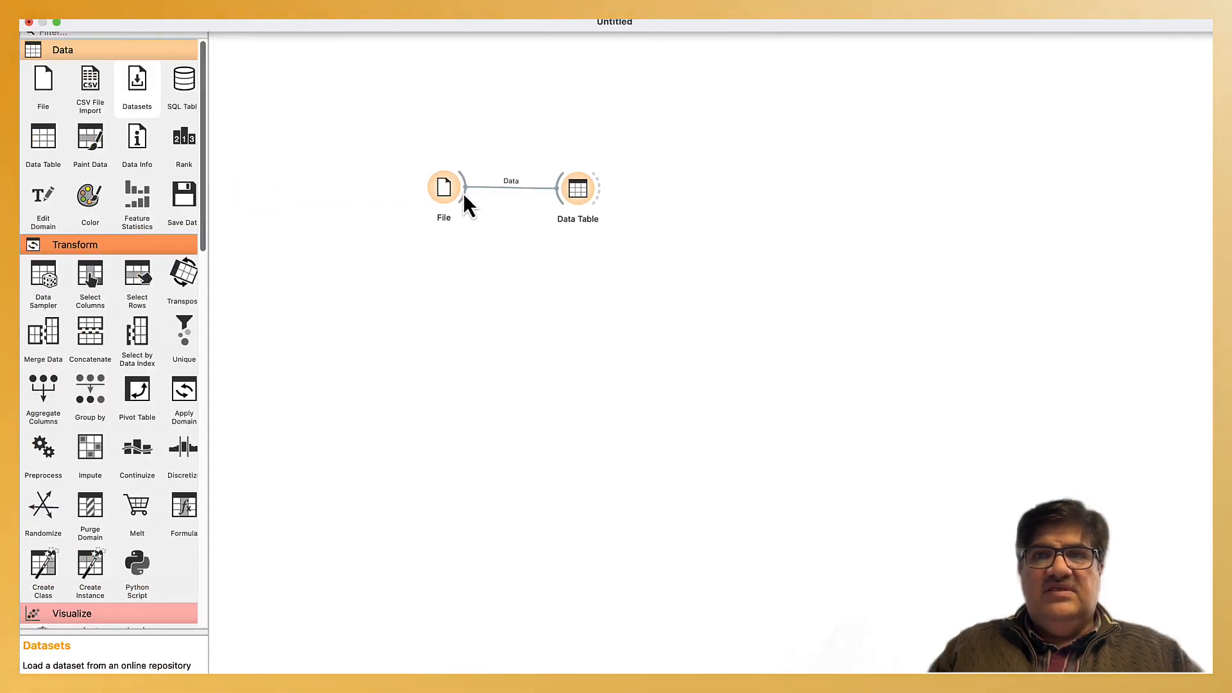
Change the File widget's source to datasets/zoo.tab and close its settings.
{"action": "left_click", "coordinate": [442, 191]}
{"action": "double_click", "coordinate": [446, 191]}
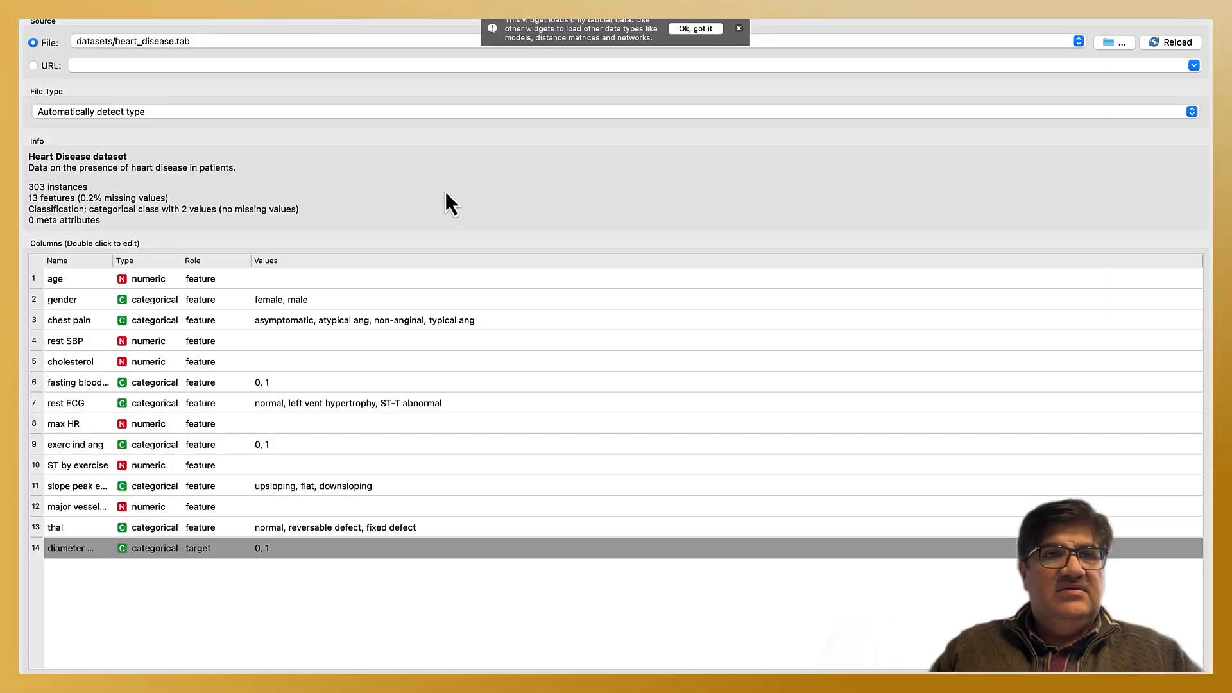
{"action": "left_click", "coordinate": [204, 41]}
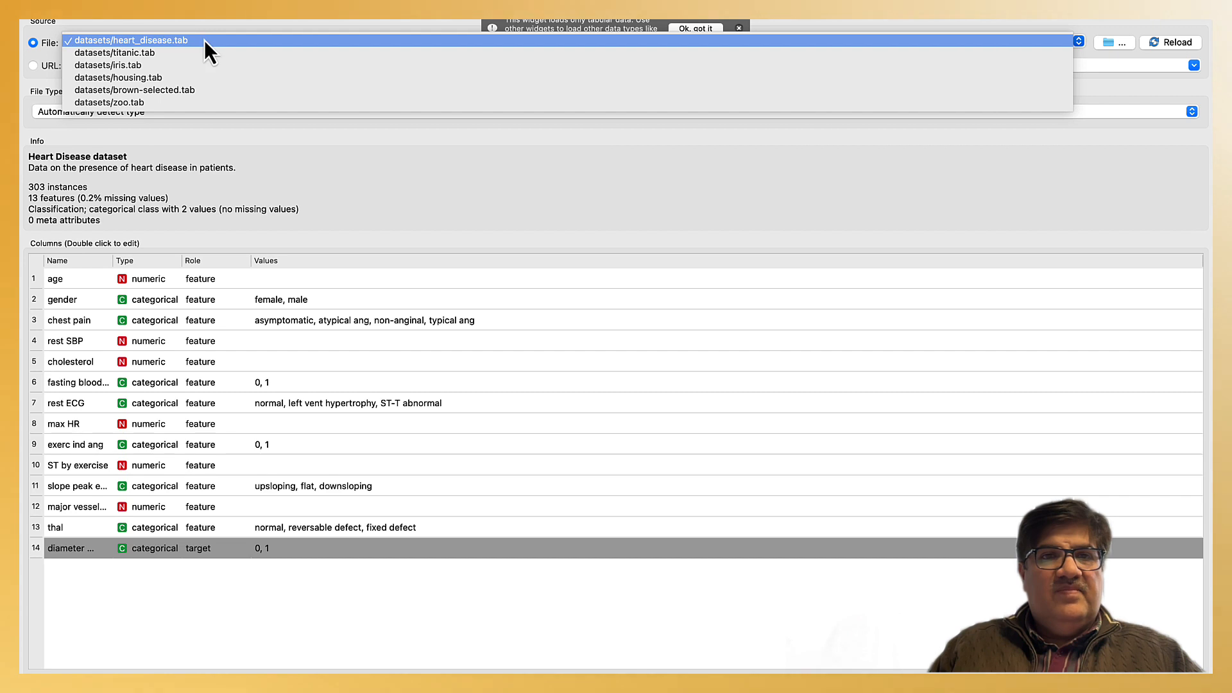
{"action": "left_click", "coordinate": [162, 103]}
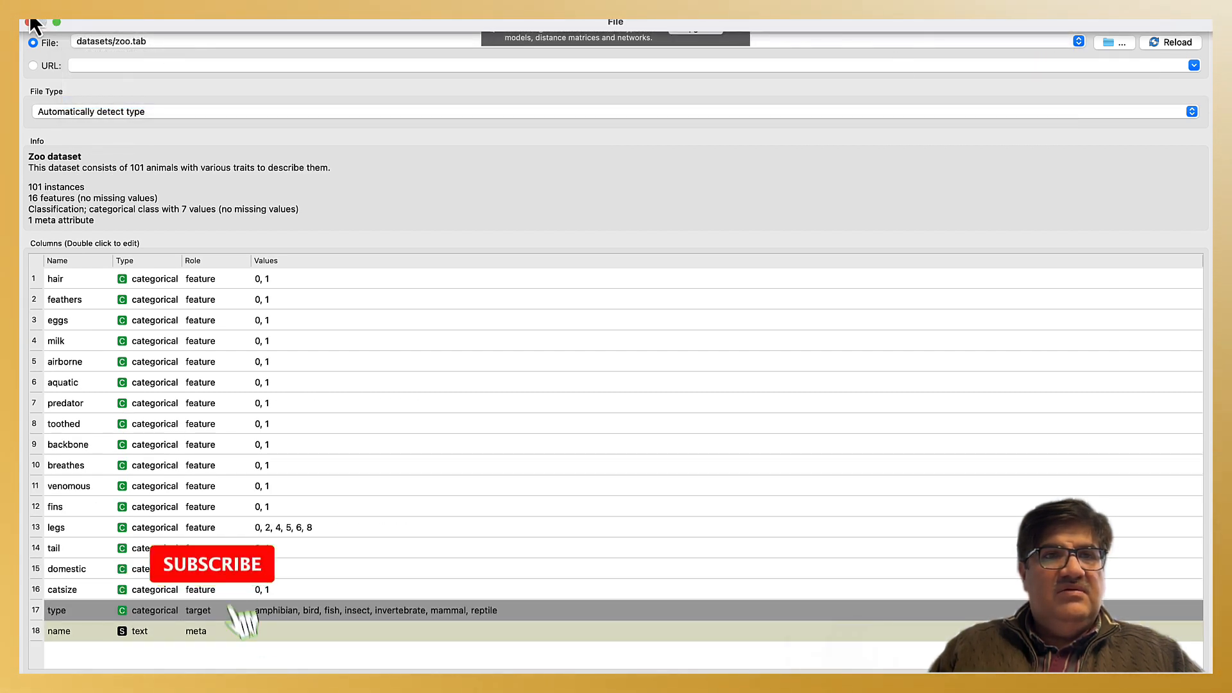
{"action": "left_click", "coordinate": [30, 23]}
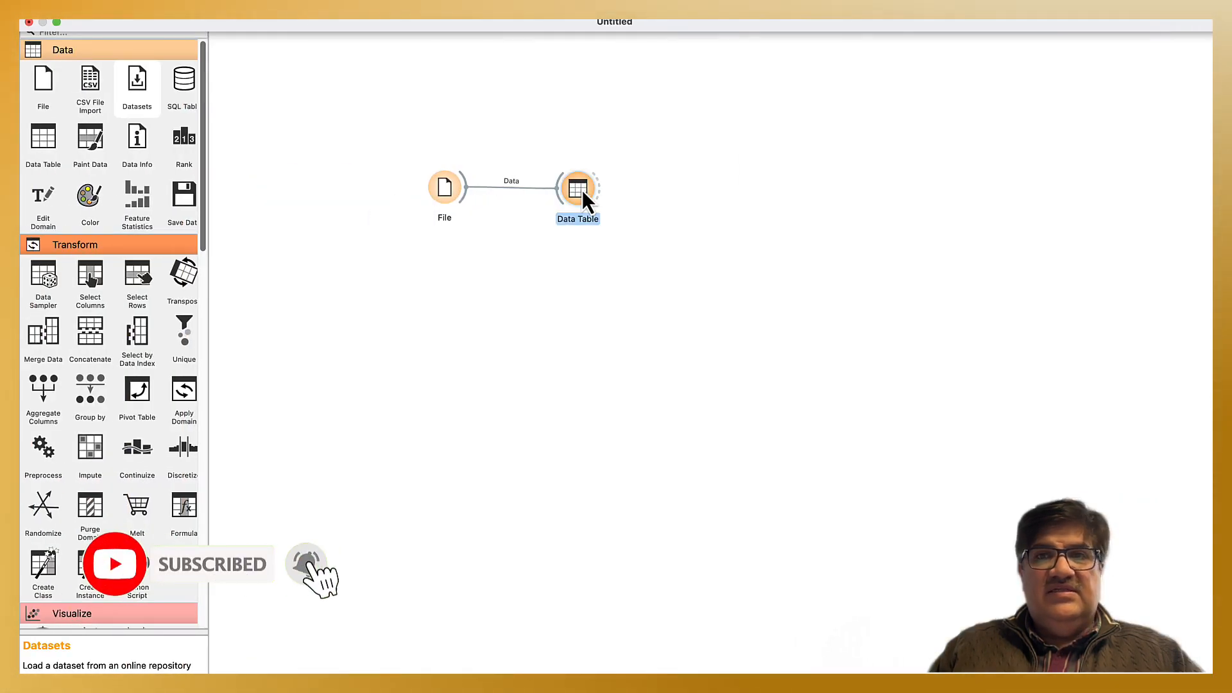
Look through the zoo animal records in the Data Table widget, then close it.
{"action": "double_click", "coordinate": [583, 190]}
{"action": "scroll", "coordinate": [435, 263], "scroll_direction": "down", "scroll_amount": 3}
{"action": "scroll", "coordinate": [439, 271], "scroll_direction": "up", "scroll_amount": 3}
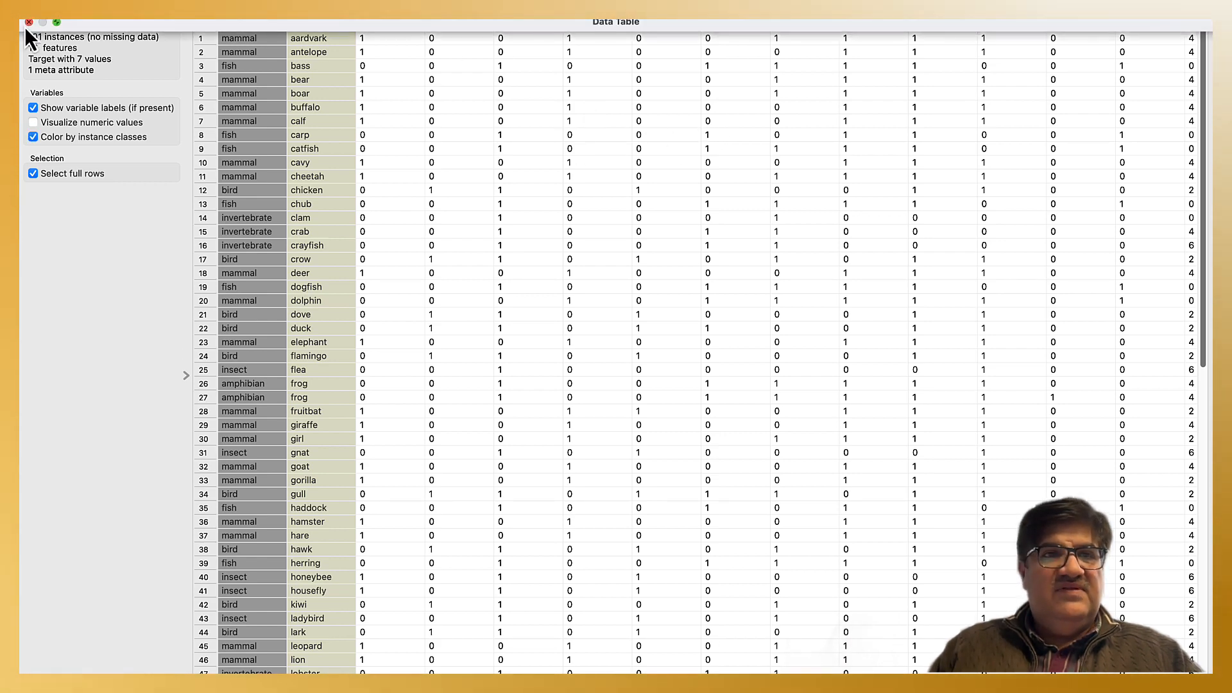
{"action": "left_click", "coordinate": [28, 23]}
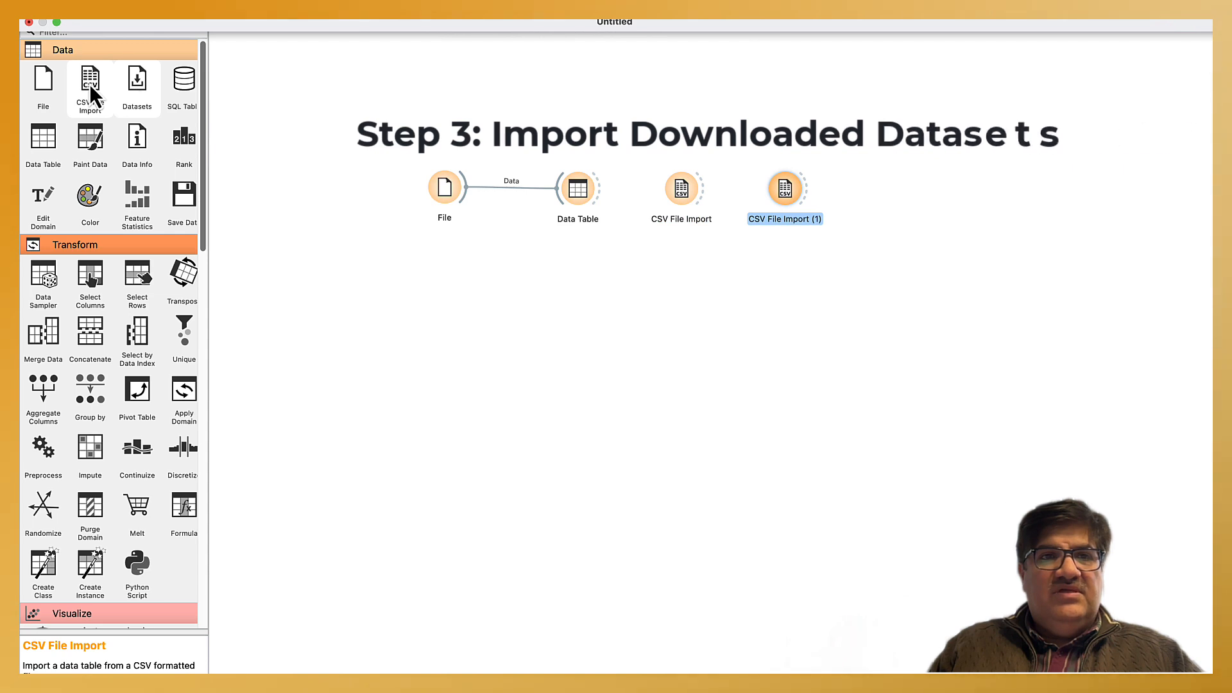
Remove the duplicate CSV File Import (1) widget and open the remaining CSV File Import widget.
{"action": "right_click", "coordinate": [782, 193]}
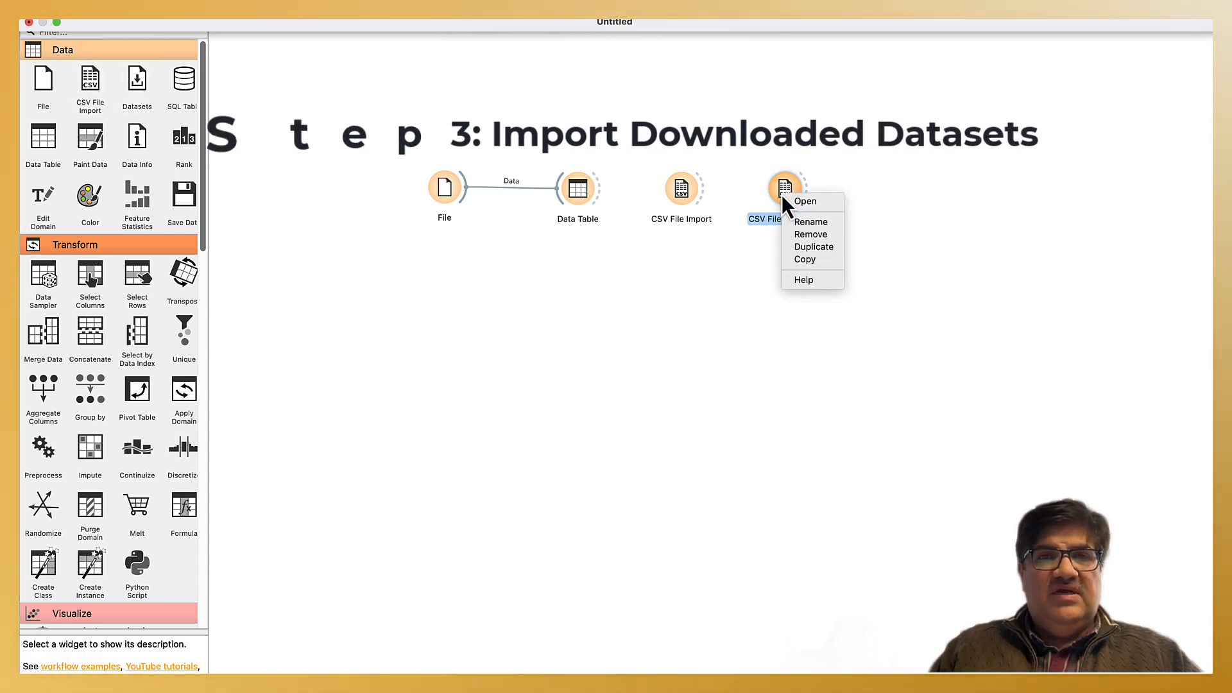
{"action": "left_click", "coordinate": [816, 235]}
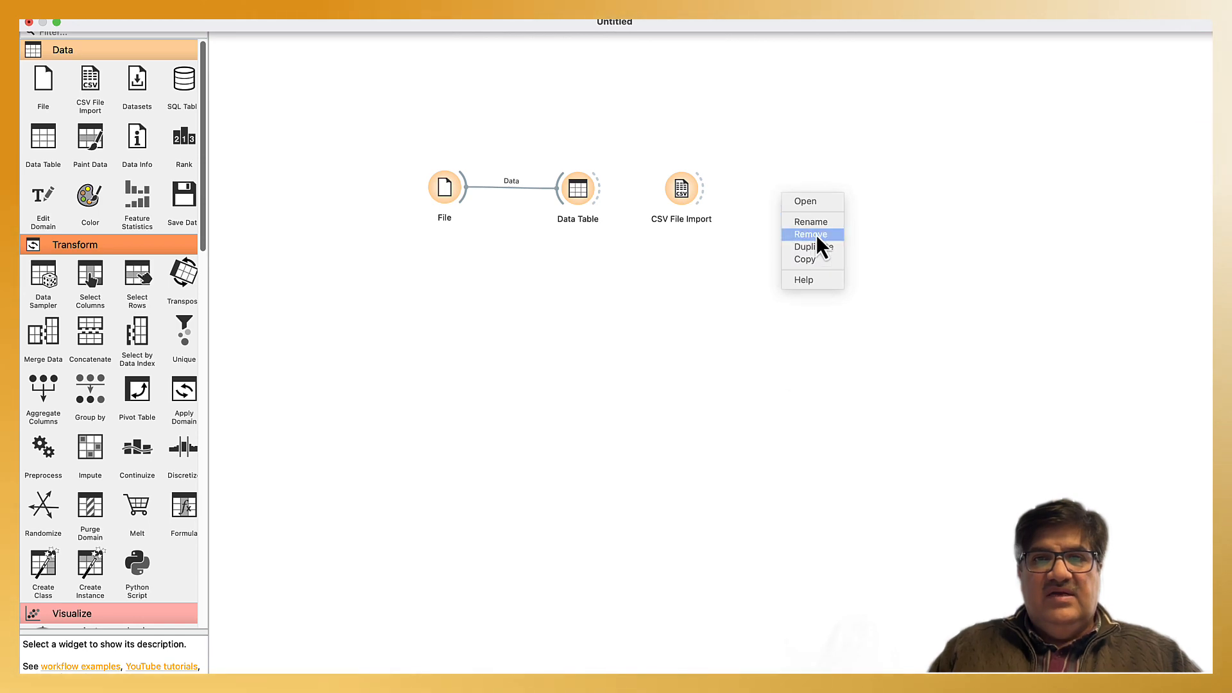
{"action": "double_click", "coordinate": [684, 199]}
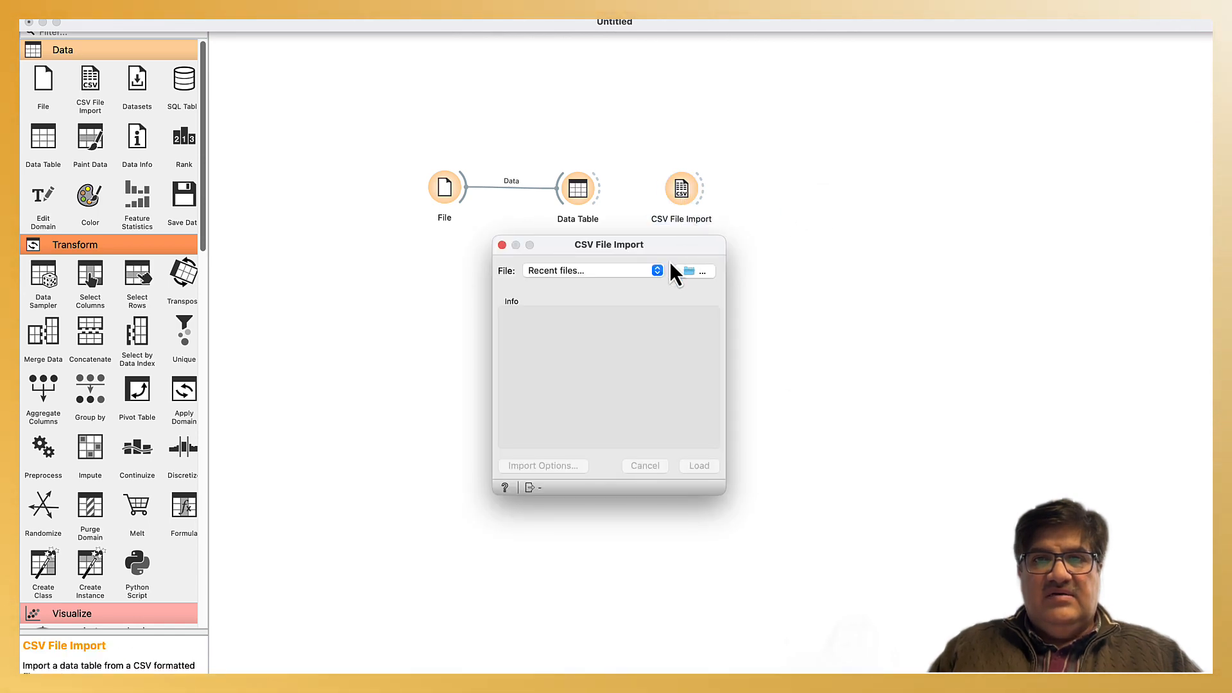
Browse for a file through Macintosh HD and Users to the home folder, allowing Orange the requested folder access.
{"action": "left_click", "coordinate": [710, 276]}
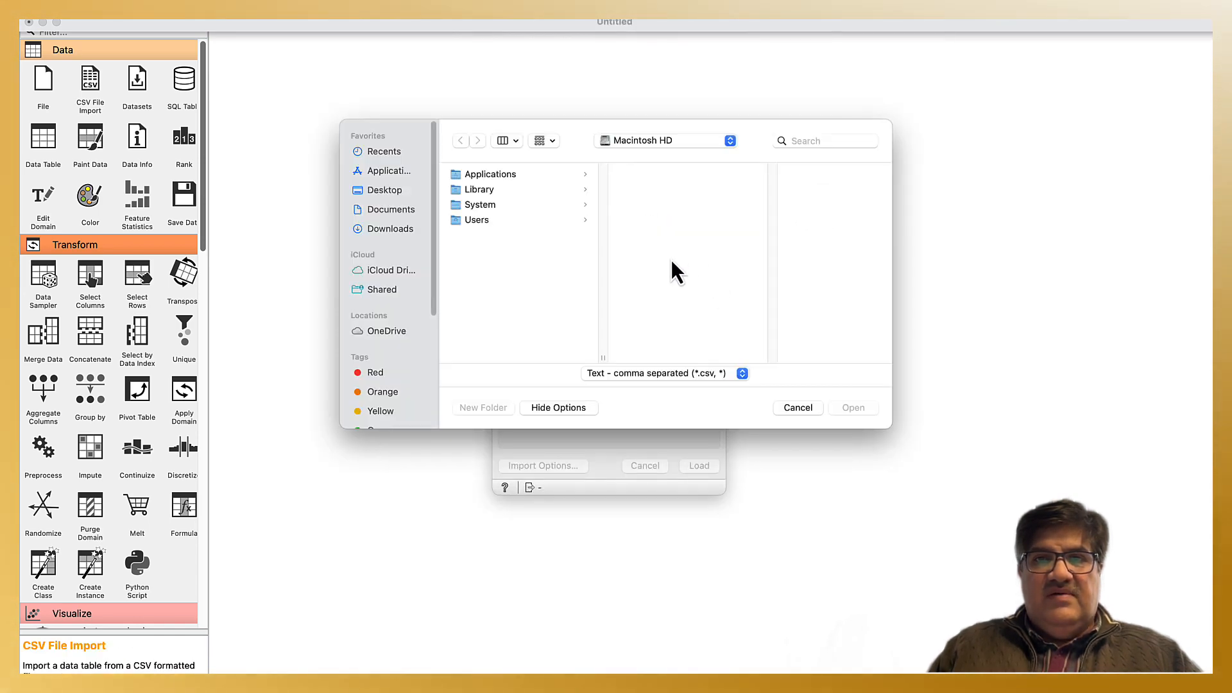
{"action": "left_click", "coordinate": [723, 147]}
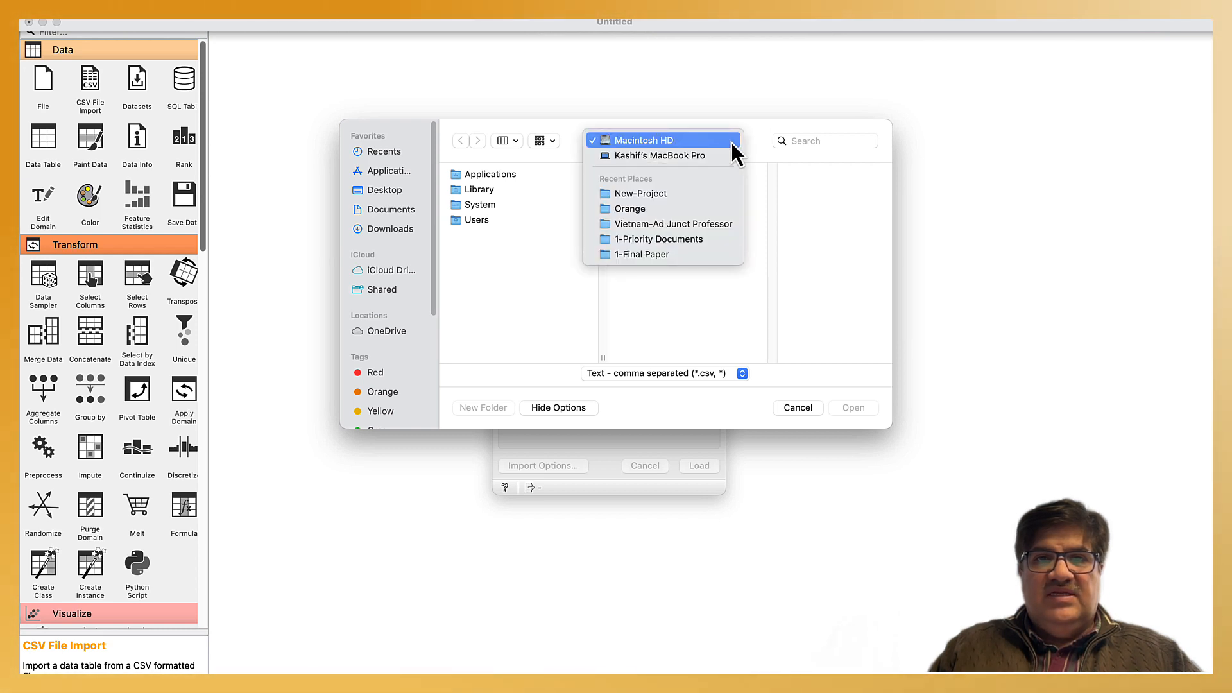
{"action": "left_click", "coordinate": [712, 158]}
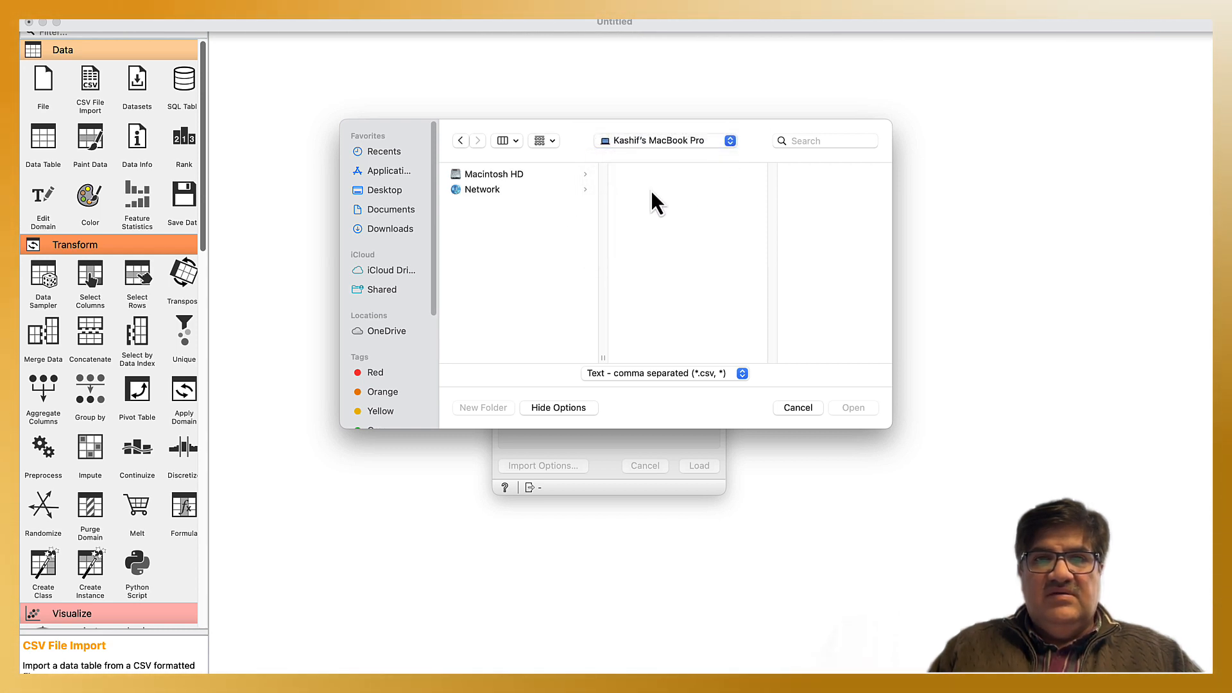
{"action": "left_click", "coordinate": [495, 180]}
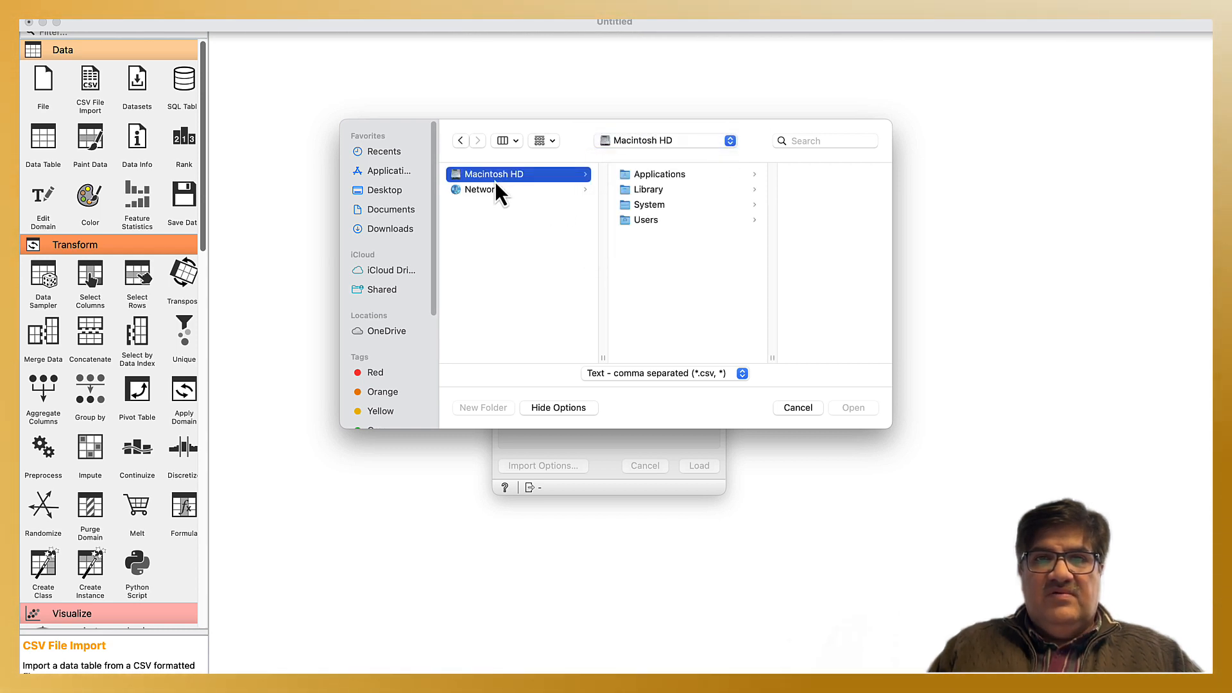
{"action": "left_click", "coordinate": [649, 220]}
{"action": "left_click", "coordinate": [794, 178]}
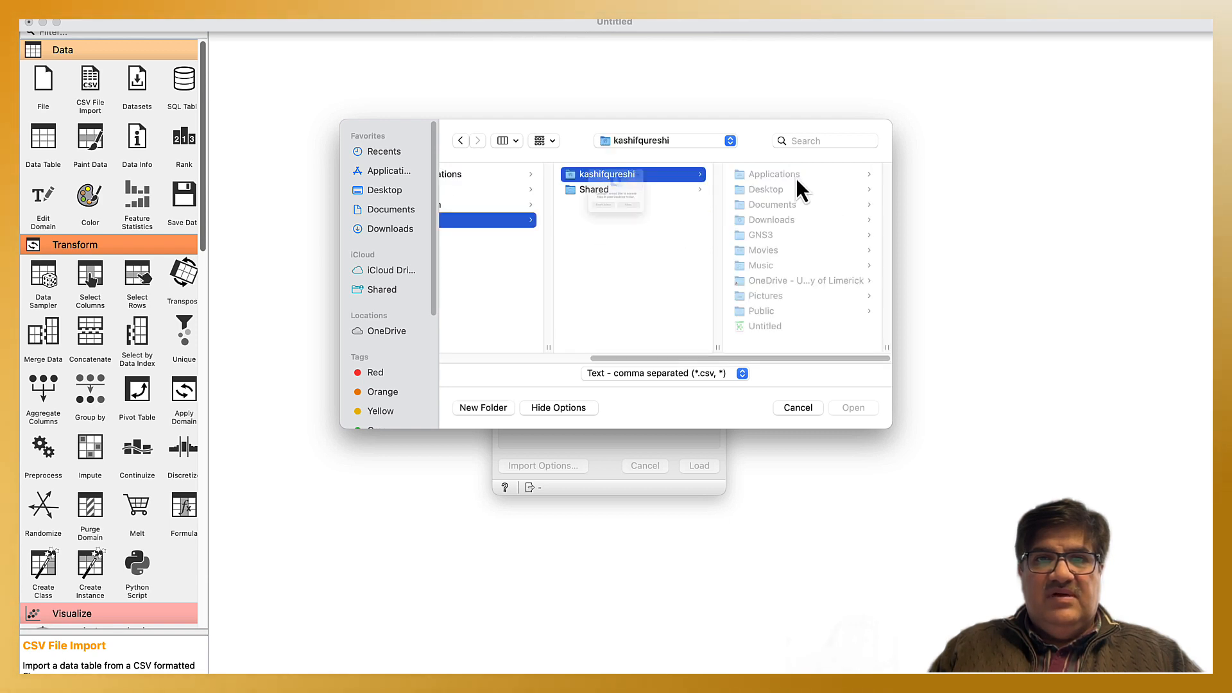
{"action": "left_click", "coordinate": [676, 242]}
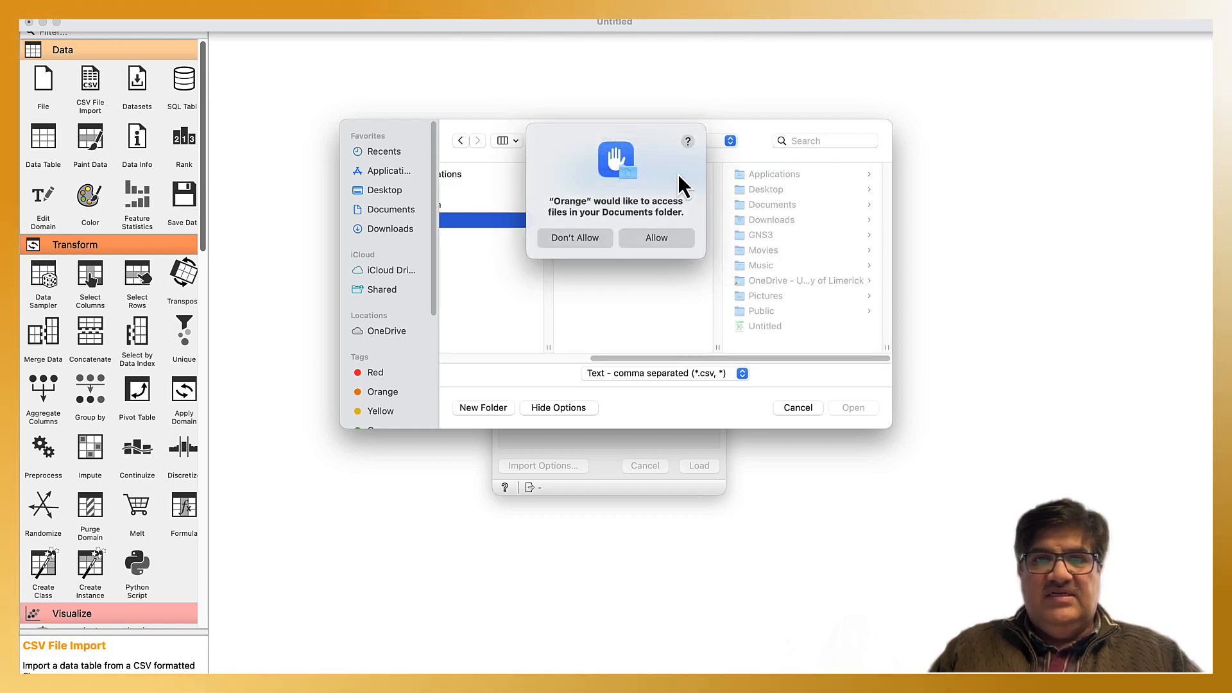
{"action": "left_click", "coordinate": [654, 241]}
{"action": "left_click", "coordinate": [639, 243]}
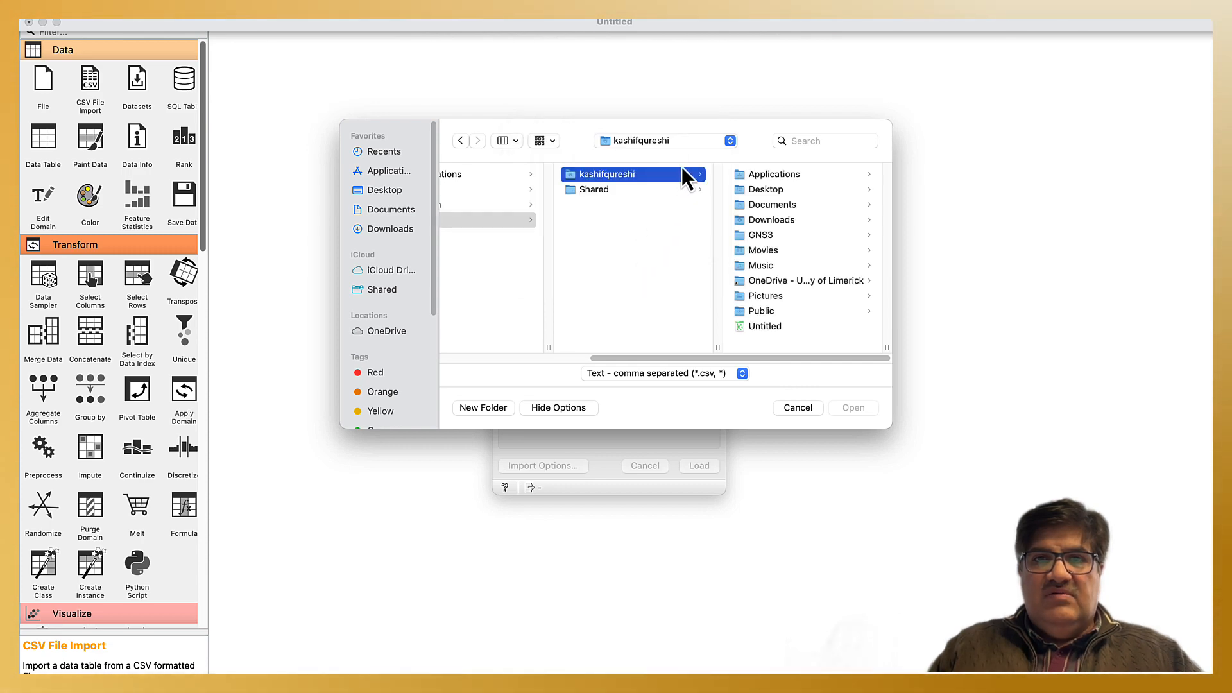
Import cybersecurity_attacks.csv from the archive folder in Downloads with the default import options, then close the CSV File Import window.
{"action": "left_click", "coordinate": [790, 221]}
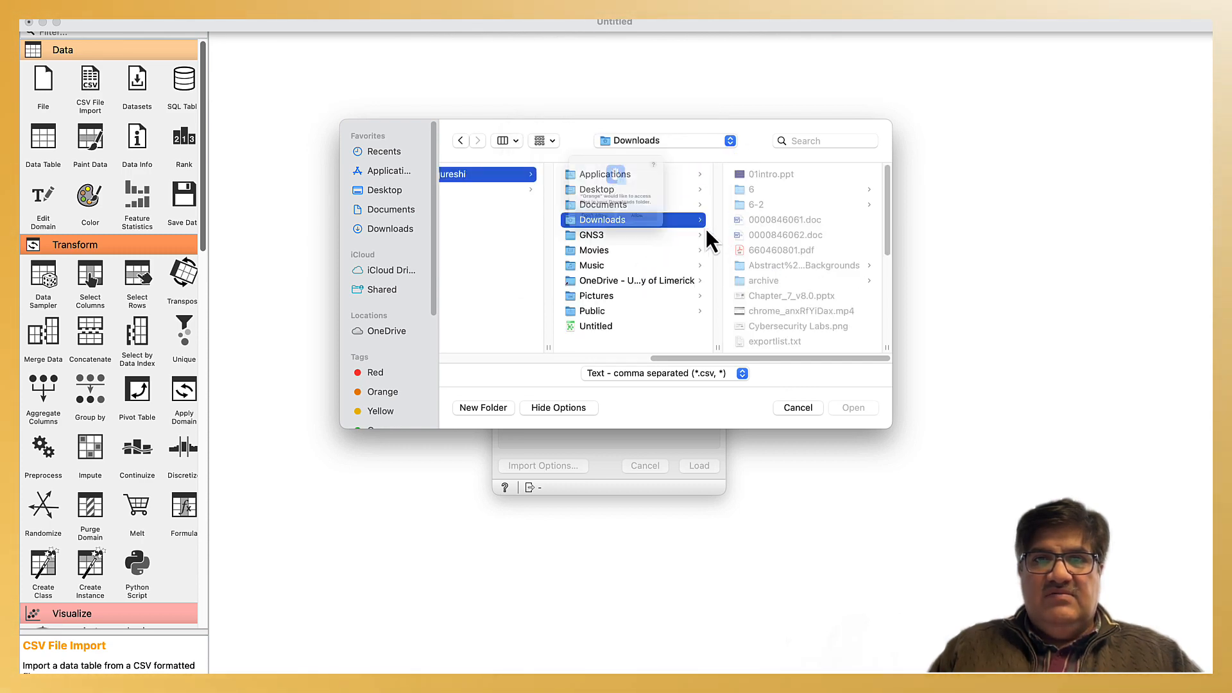
{"action": "left_click", "coordinate": [763, 281]}
{"action": "double_click", "coordinate": [800, 173]}
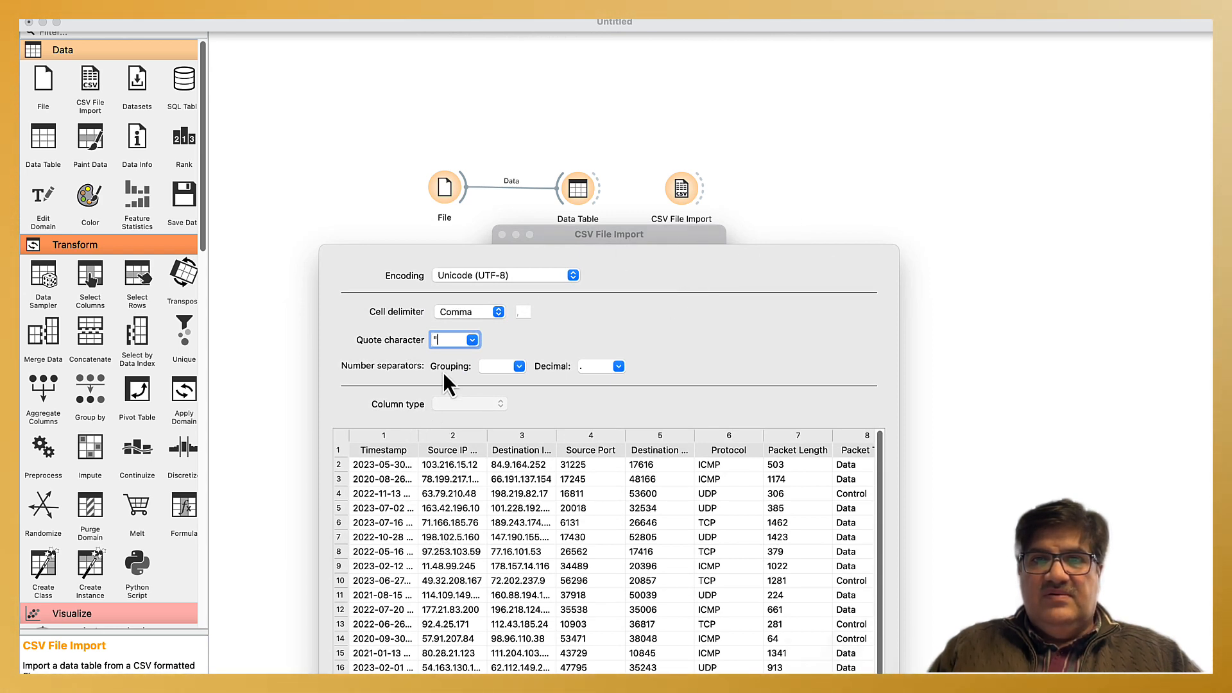
{"action": "left_click", "coordinate": [856, 689]}
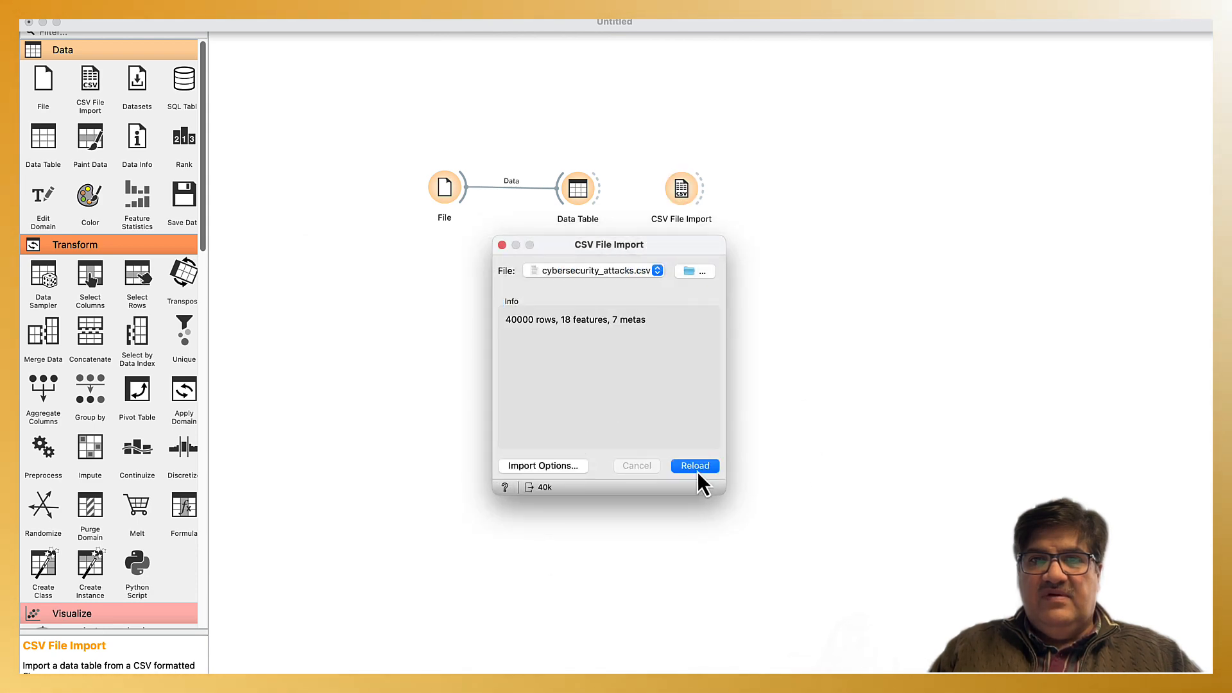
{"action": "left_click", "coordinate": [502, 245]}
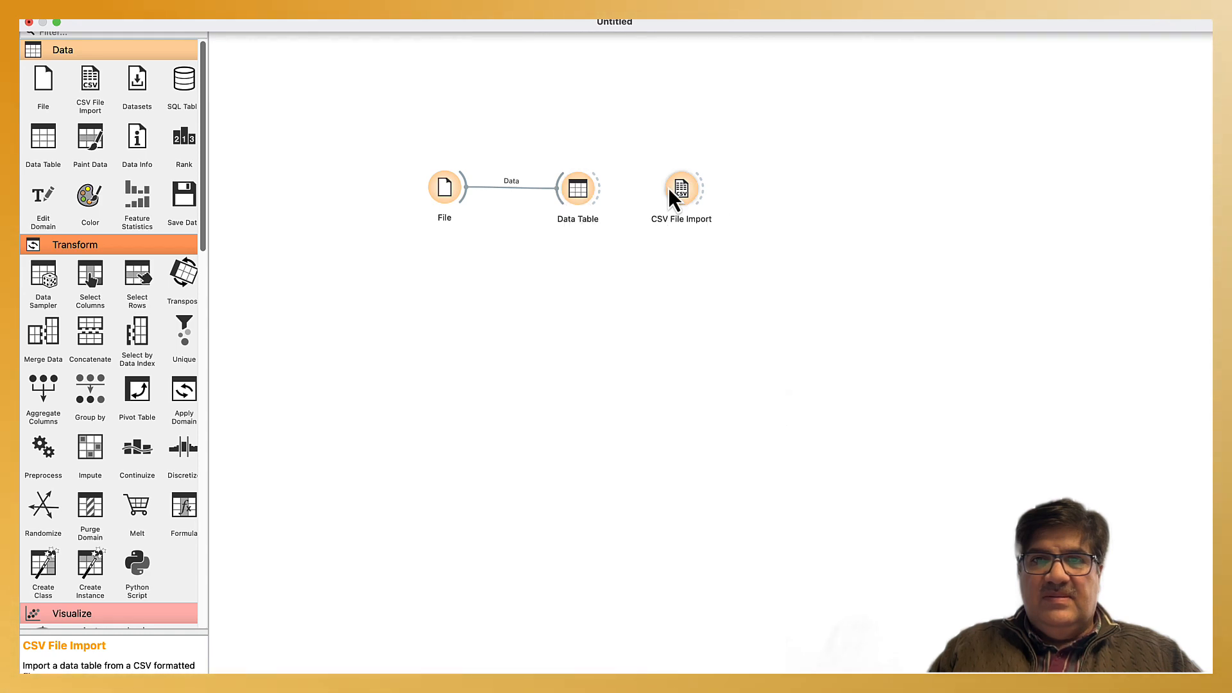
Replace the File widget with the CSV File Import widget and connect it to the Data Table.
{"action": "left_click_drag", "start_coordinate": [671, 191], "coordinate": [446, 277]}
{"action": "right_click", "coordinate": [437, 197]}
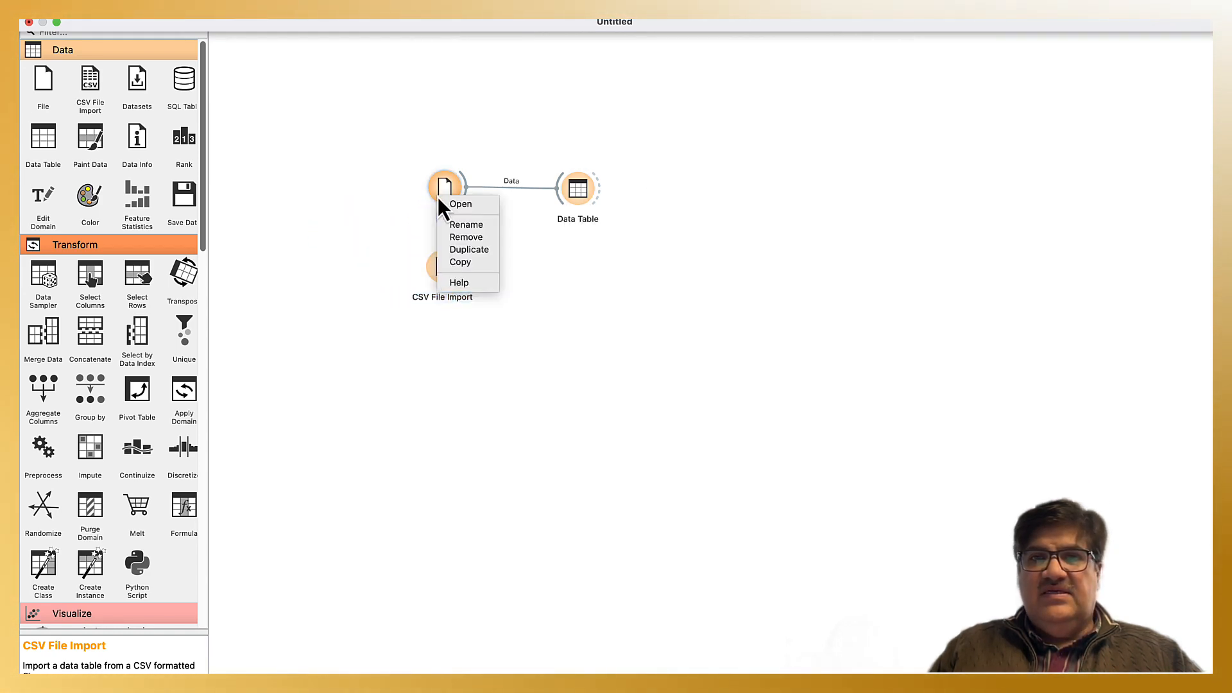
{"action": "left_click", "coordinate": [483, 238]}
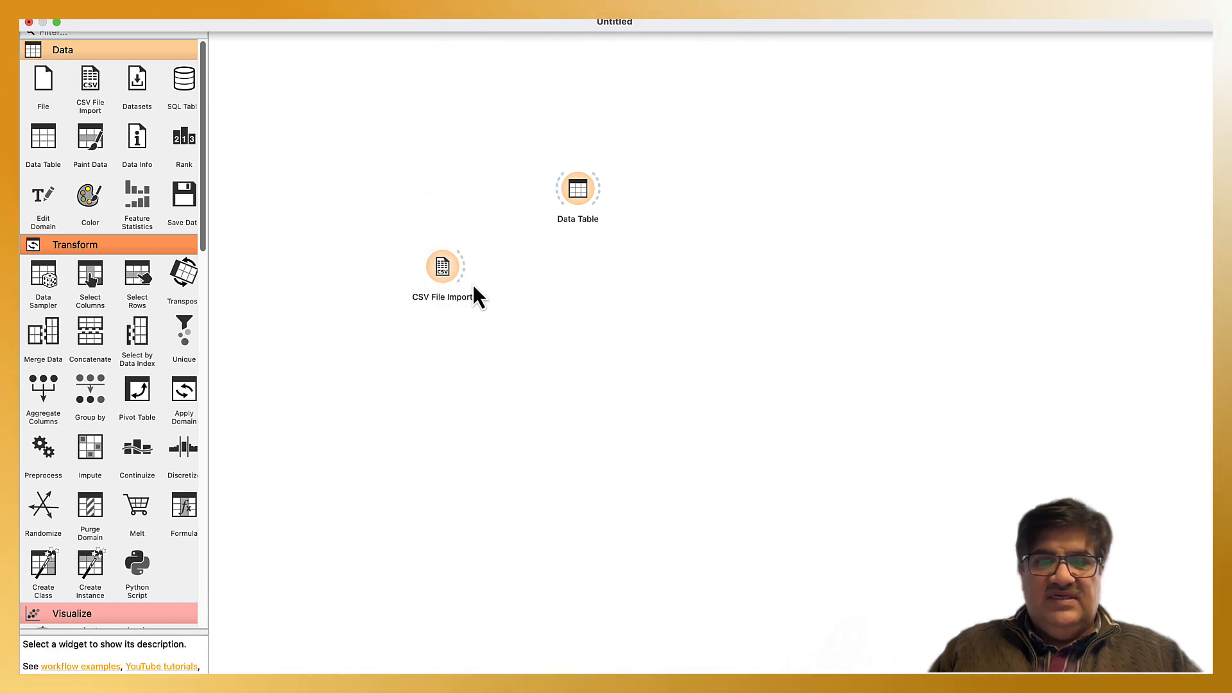
{"action": "left_click_drag", "start_coordinate": [449, 275], "coordinate": [555, 191]}
{"action": "left_click", "coordinate": [578, 192]}
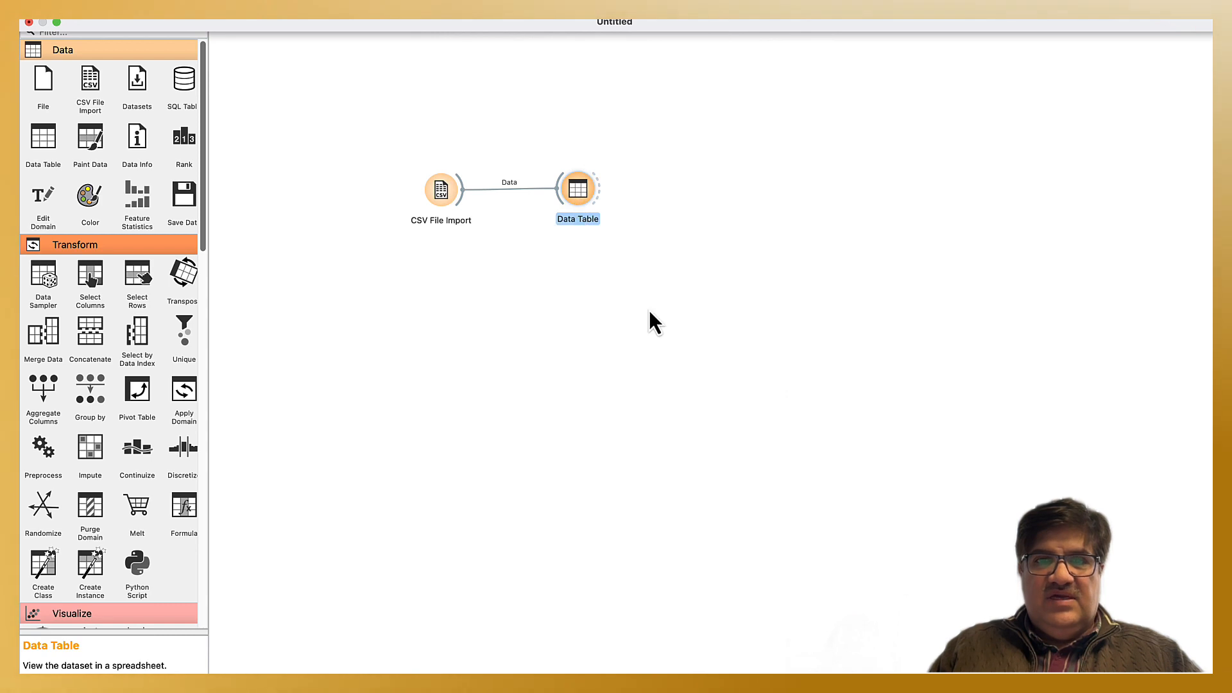
Examine the imported cybersecurity attack records in the Data Table widget.
{"action": "double_click", "coordinate": [587, 190]}
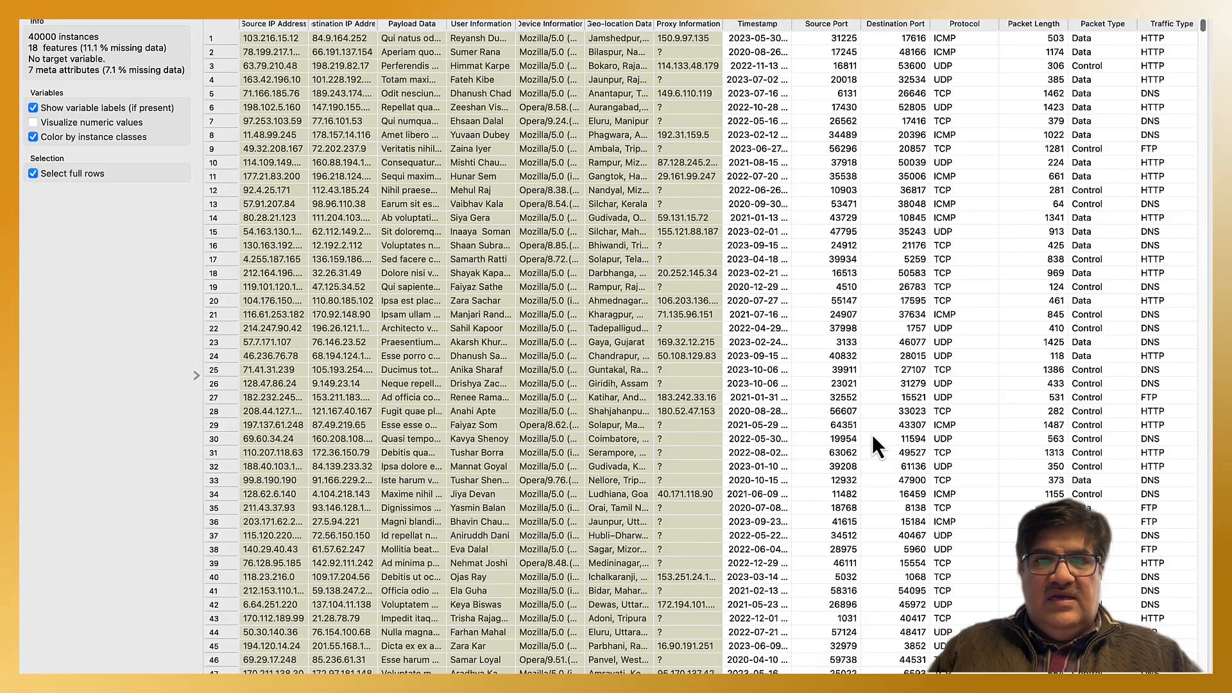
{"action": "scroll", "coordinate": [872, 434], "scroll_direction": "down", "scroll_amount": 10}
{"action": "scroll", "coordinate": [463, 381], "scroll_direction": "up", "scroll_amount": 10}
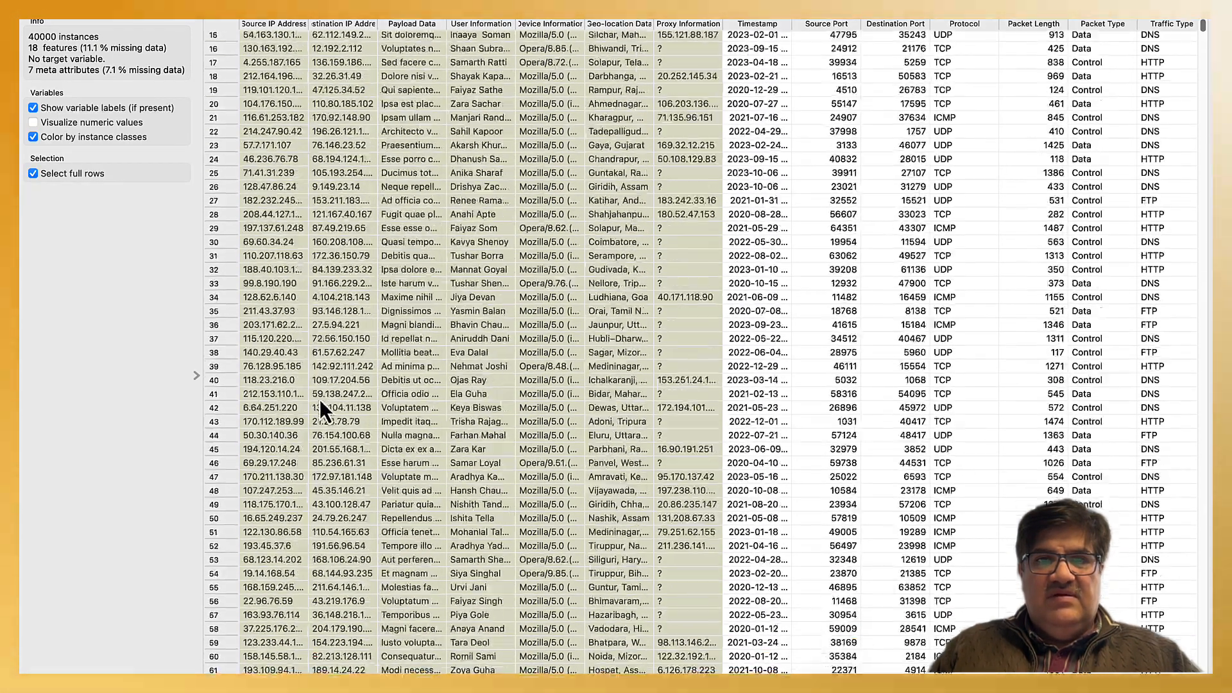